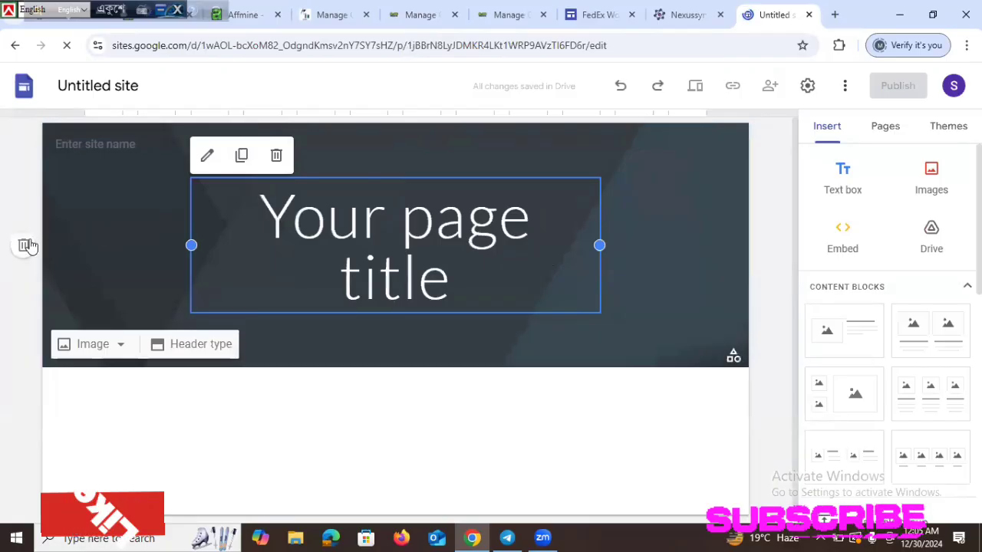
Step: Delete the header section with the page title from the untitled site
{"action": "left_click", "coordinate": [26, 245]}
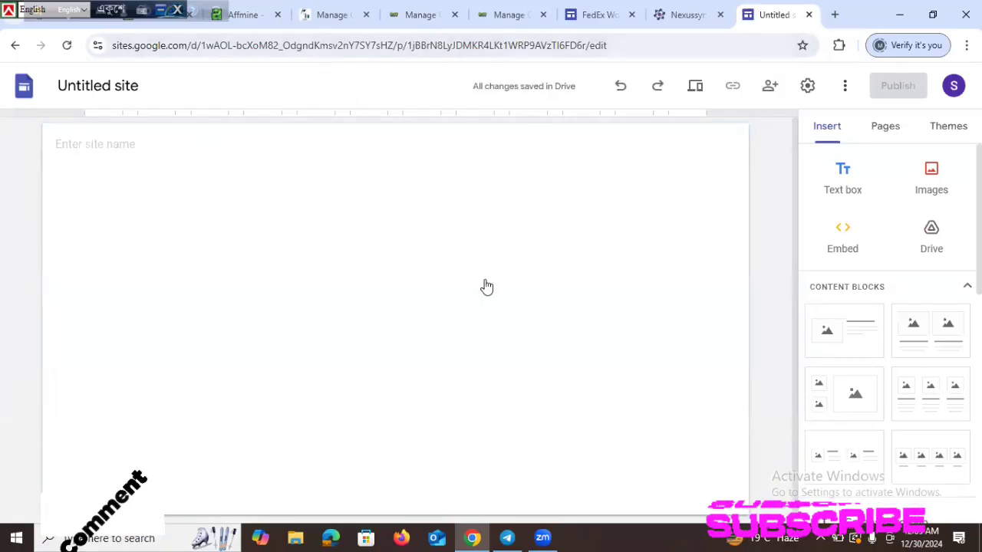
Step: Switch to Telegram and examine the CPA Explorers channel's posts and the Snap Food Stamp sample site linked in one of them
{"action": "left_click", "coordinate": [514, 538]}
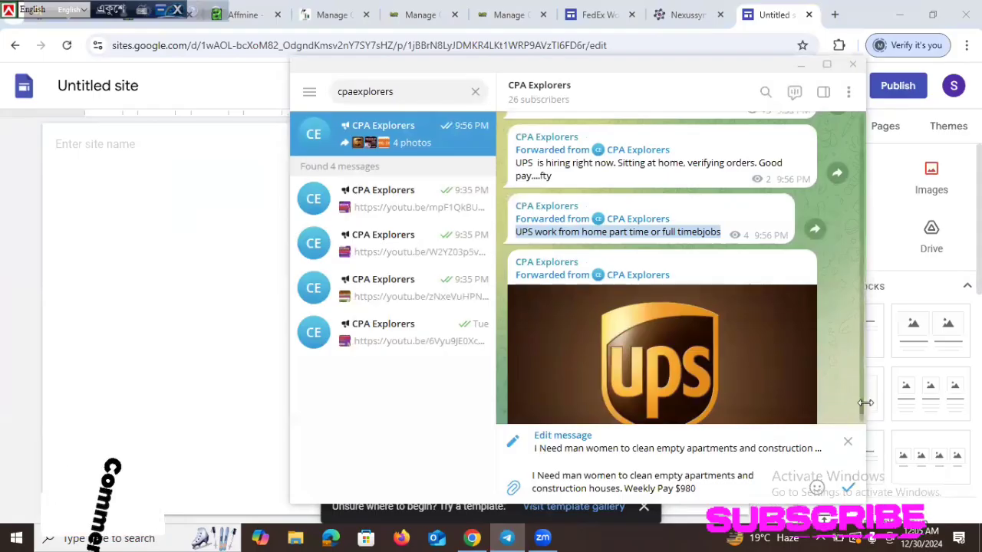
{"action": "mouse_move", "coordinate": [863, 412]}
{"action": "left_mouse_down"}
{"action": "mouse_move", "coordinate": [861, 441]}
{"action": "mouse_move", "coordinate": [859, 399]}
{"action": "mouse_move", "coordinate": [861, 431]}
{"action": "left_mouse_up"}
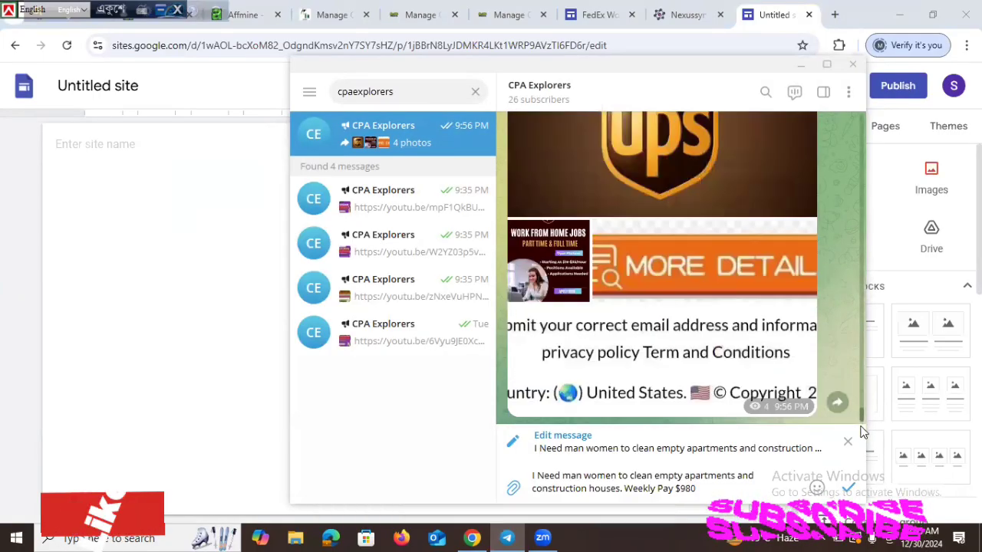
{"action": "left_click_drag", "start_coordinate": [857, 393], "coordinate": [859, 278]}
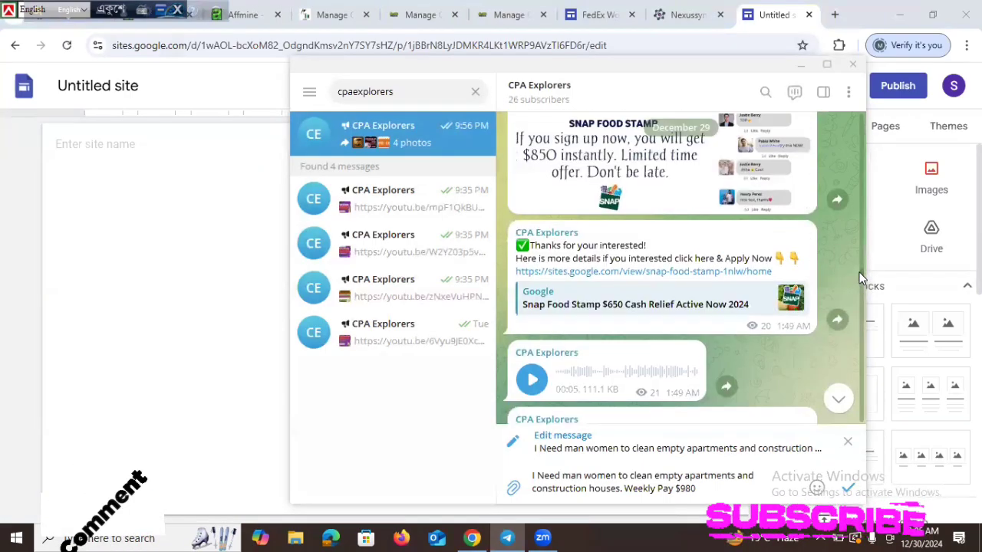
{"action": "left_click", "coordinate": [672, 272]}
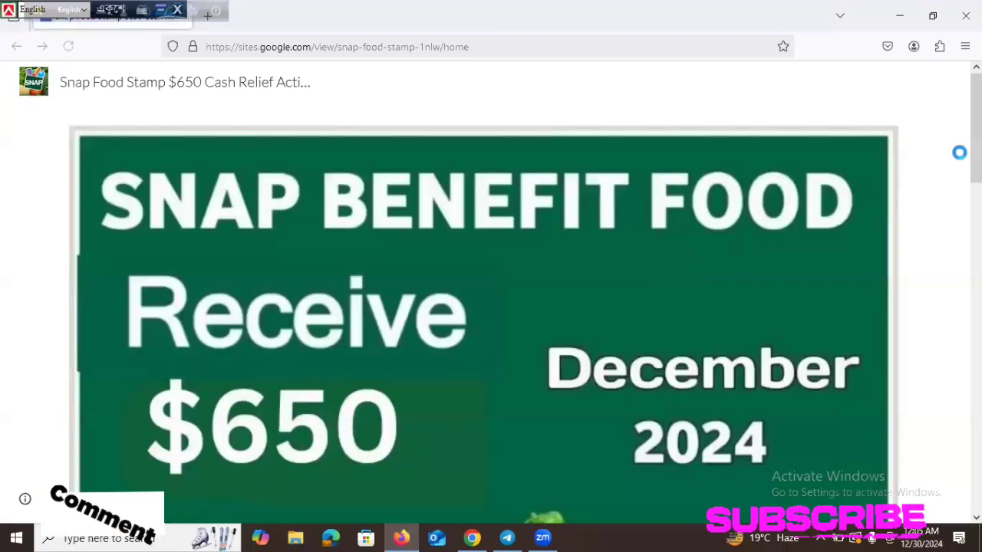
{"action": "left_click_drag", "start_coordinate": [976, 153], "coordinate": [925, 542]}
{"action": "scroll", "coordinate": [944, 258], "scroll_direction": "up", "scroll_amount": 15}
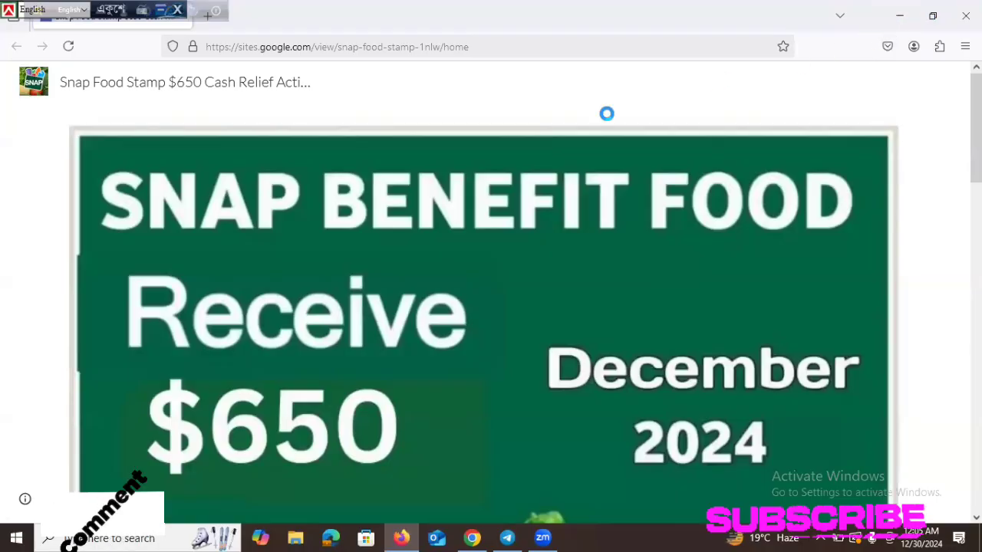
{"action": "left_click", "coordinate": [897, 14]}
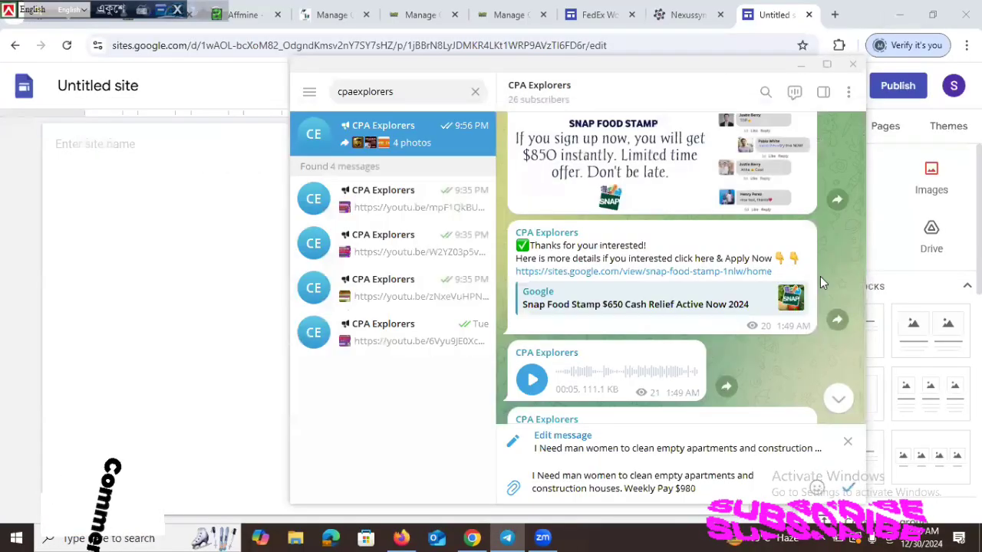
Step: Copy the text "UPS work from home part time or full timebjobs" from its message in the CPA Explorers channel
{"action": "scroll", "coordinate": [858, 275], "scroll_direction": "up", "scroll_amount": 10}
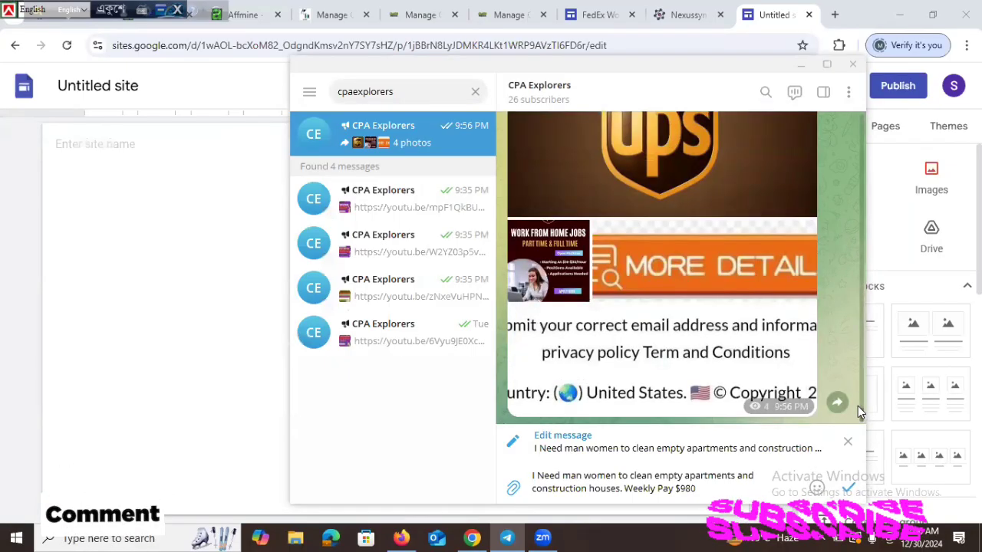
{"action": "scroll", "coordinate": [858, 406], "scroll_direction": "up", "scroll_amount": 4}
{"action": "scroll", "coordinate": [856, 392], "scroll_direction": "down", "scroll_amount": 3}
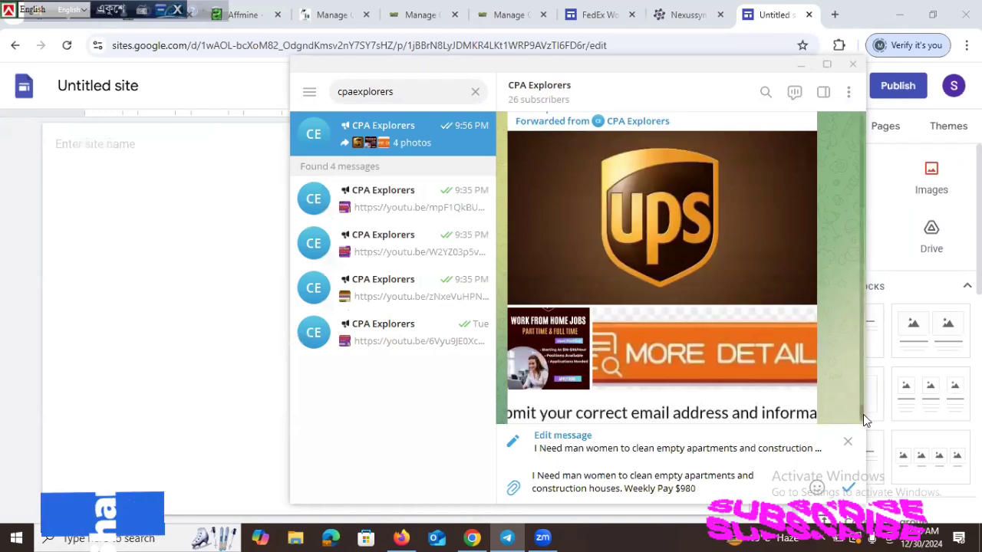
{"action": "scroll", "coordinate": [863, 414], "scroll_direction": "up", "scroll_amount": 3}
{"action": "scroll", "coordinate": [863, 447], "scroll_direction": "down", "scroll_amount": 6}
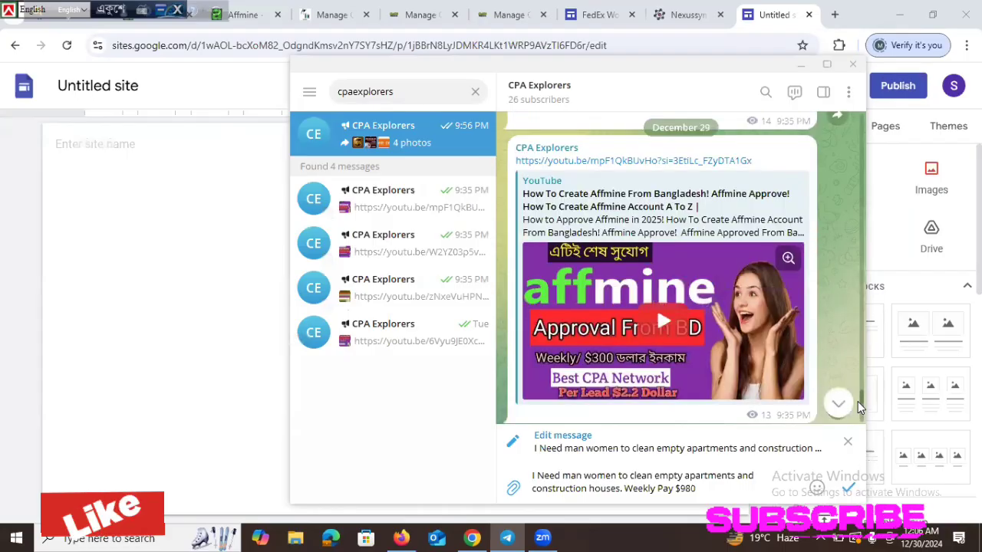
{"action": "scroll", "coordinate": [857, 402], "scroll_direction": "up", "scroll_amount": 8}
{"action": "scroll", "coordinate": [857, 417], "scroll_direction": "down", "scroll_amount": 3}
{"action": "scroll", "coordinate": [858, 407], "scroll_direction": "up", "scroll_amount": 5}
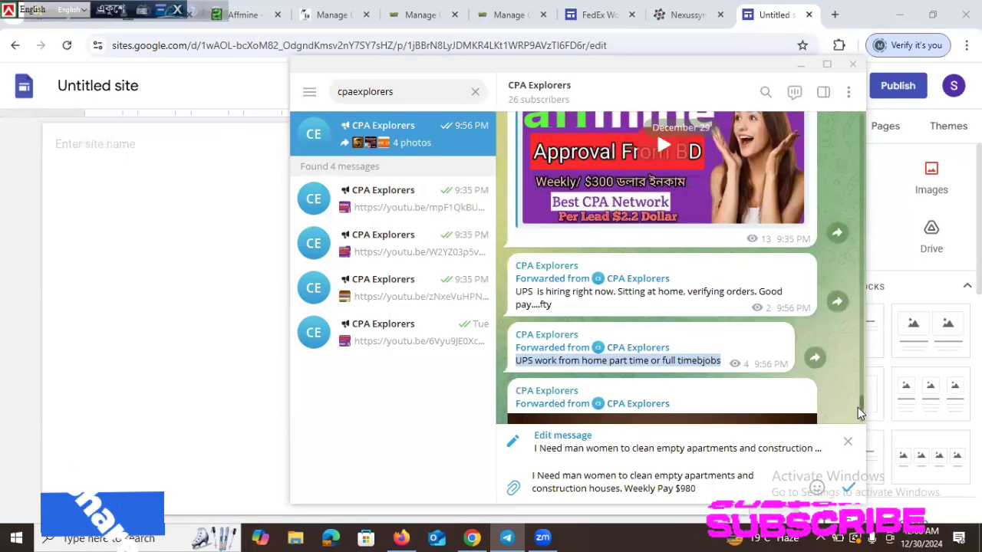
{"action": "right_click", "coordinate": [553, 361]}
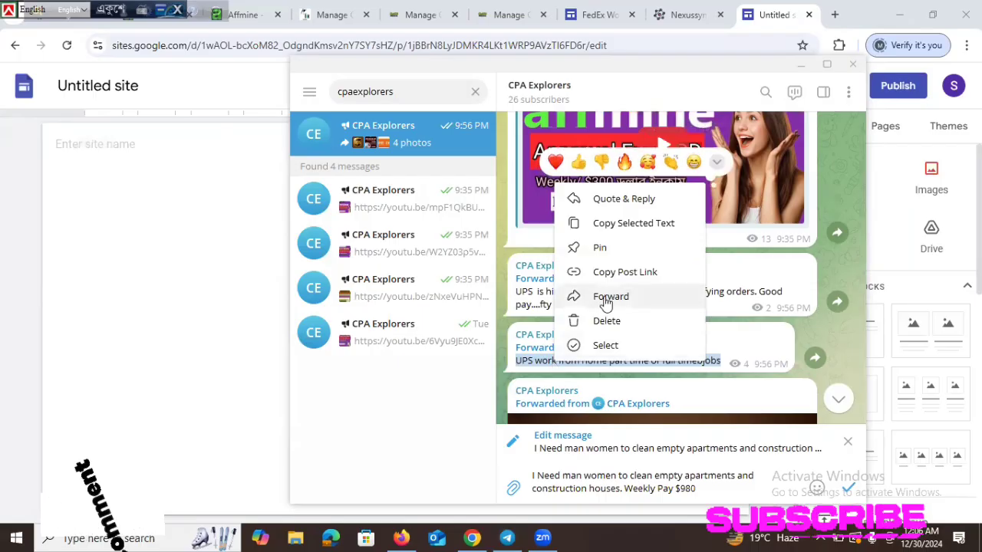
{"action": "left_click", "coordinate": [620, 230]}
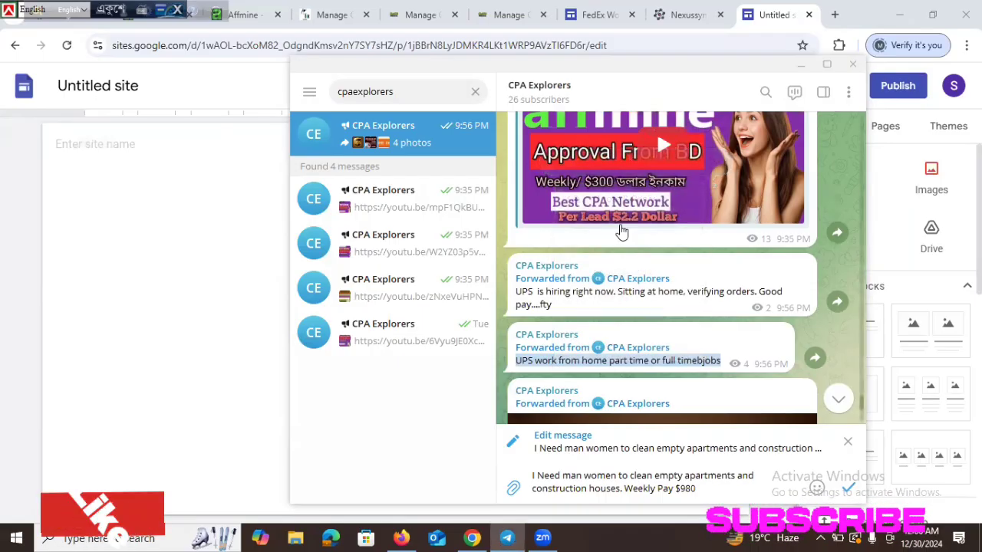
{"action": "left_click", "coordinate": [558, 292]}
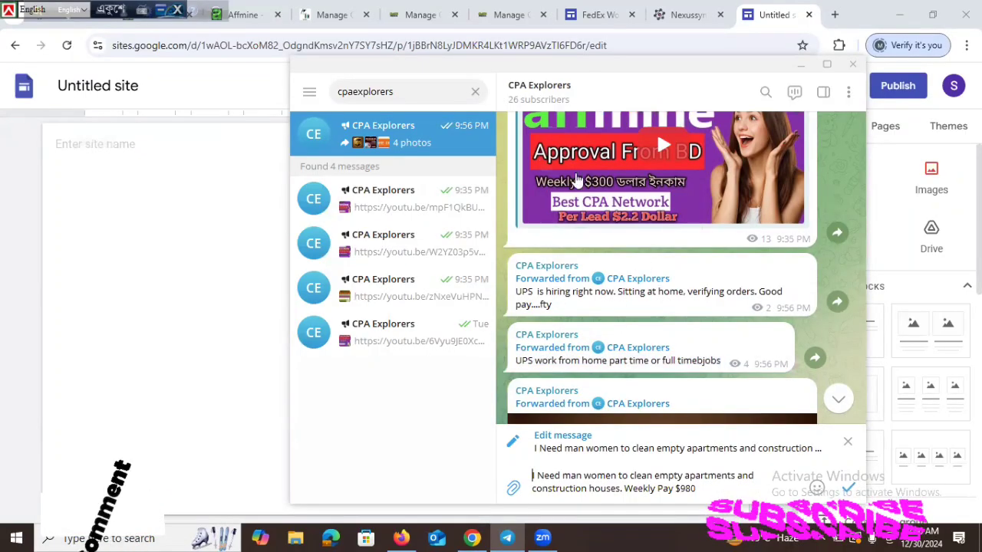
Step: Switch back to the Google Sites editor and insert the image "up 1" from New folder (3) into the empty page
{"action": "left_click", "coordinate": [790, 17]}
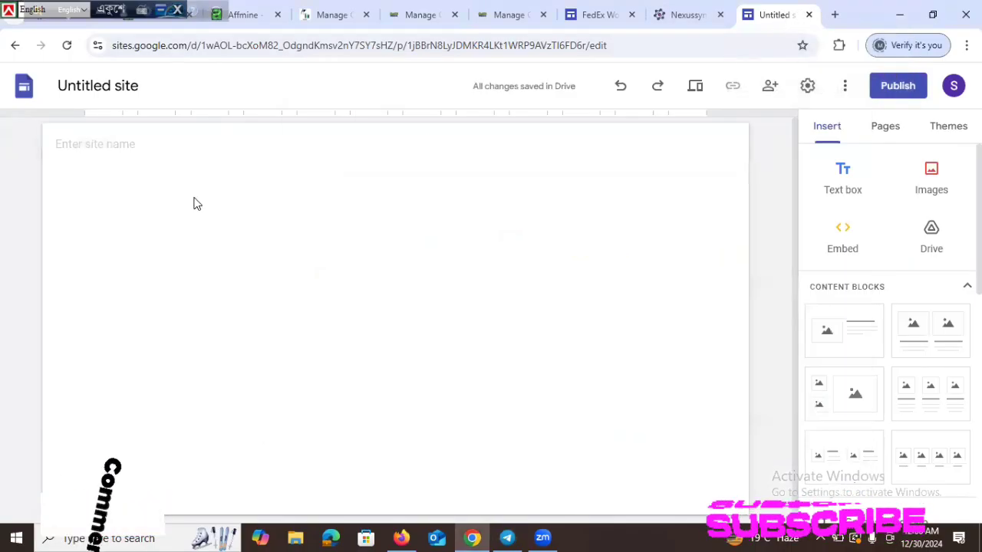
{"action": "left_click", "coordinate": [916, 182]}
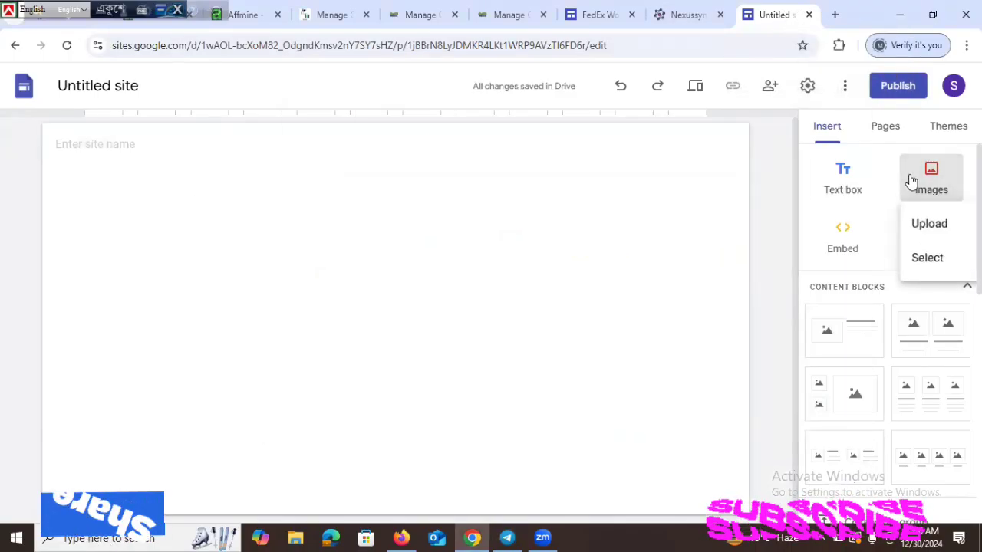
{"action": "left_click", "coordinate": [929, 223]}
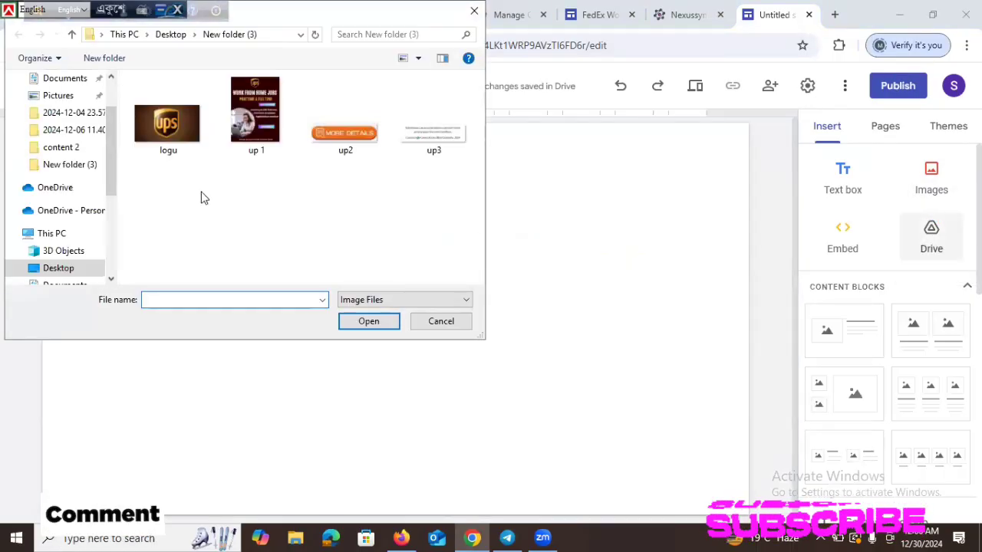
{"action": "left_click", "coordinate": [259, 118]}
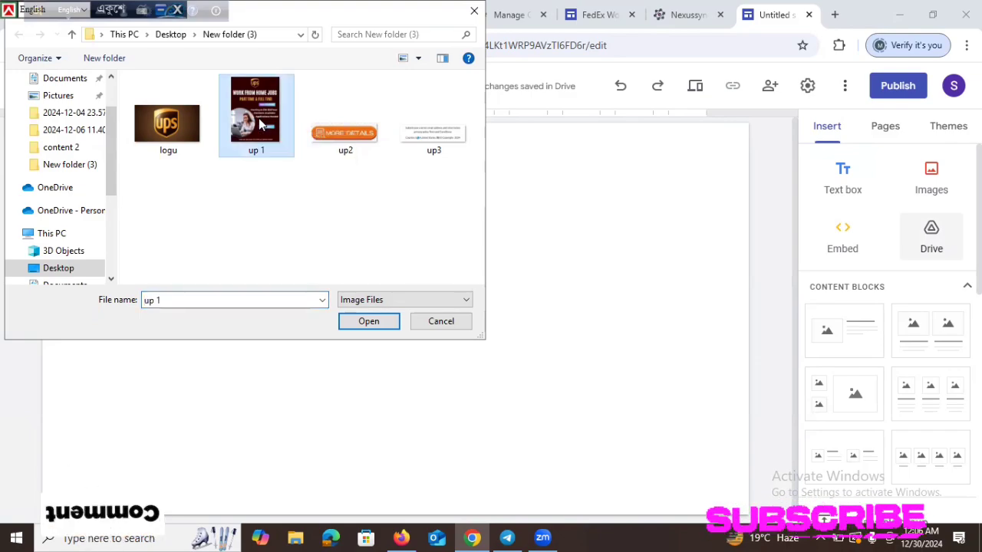
{"action": "left_click", "coordinate": [365, 322]}
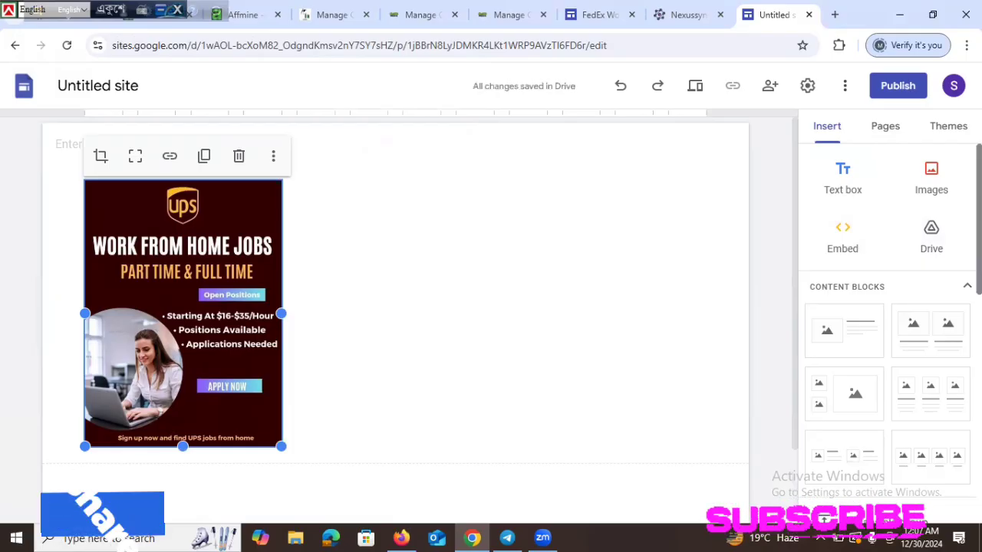
Step: Enlarge the UPS work-from-home image proportionally to about two-thirds of the page's width
{"action": "right_click", "coordinate": [978, 270]}
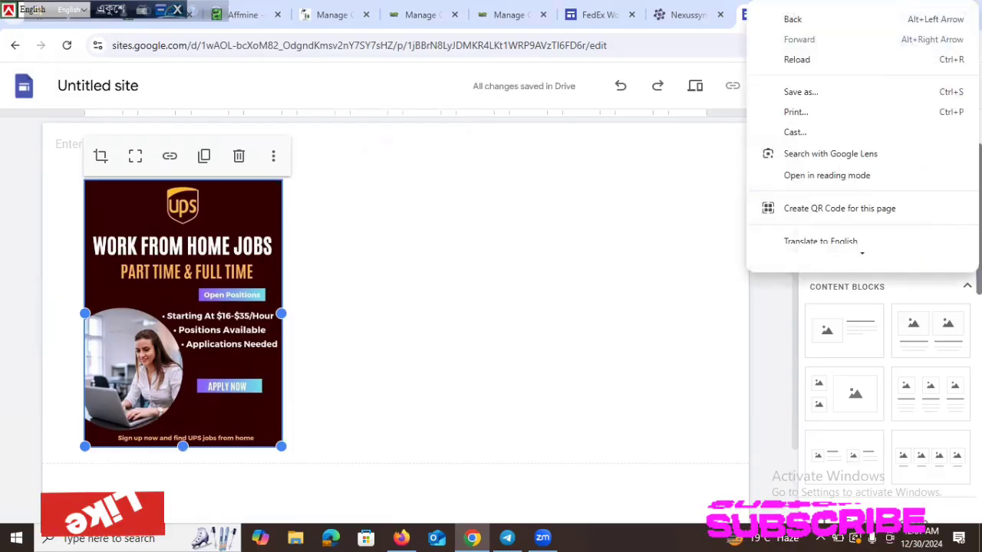
{"action": "mouse_move", "coordinate": [979, 270]}
{"action": "left_mouse_down"}
{"action": "mouse_move", "coordinate": [978, 326]}
{"action": "mouse_move", "coordinate": [978, 268]}
{"action": "left_mouse_up"}
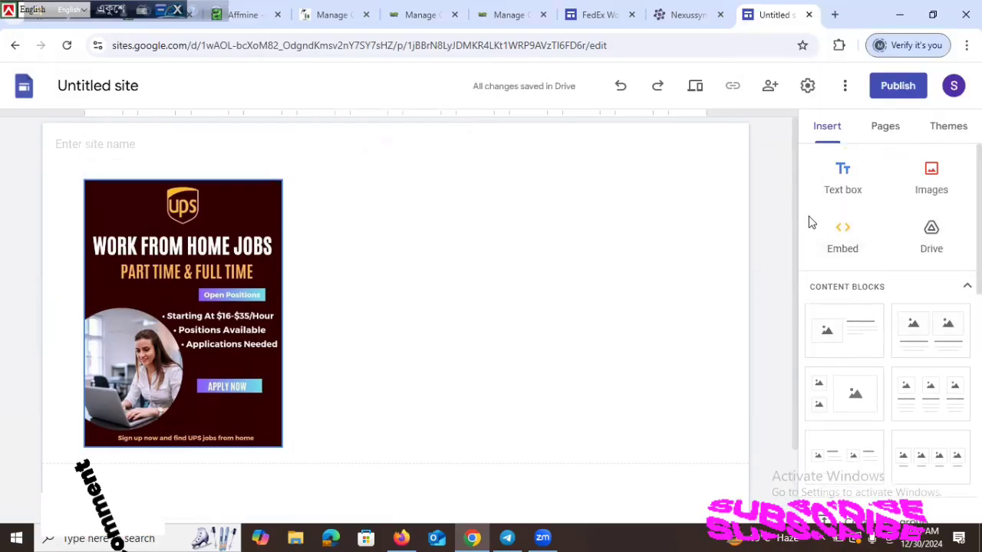
{"action": "left_click_drag", "start_coordinate": [794, 205], "coordinate": [803, 298]}
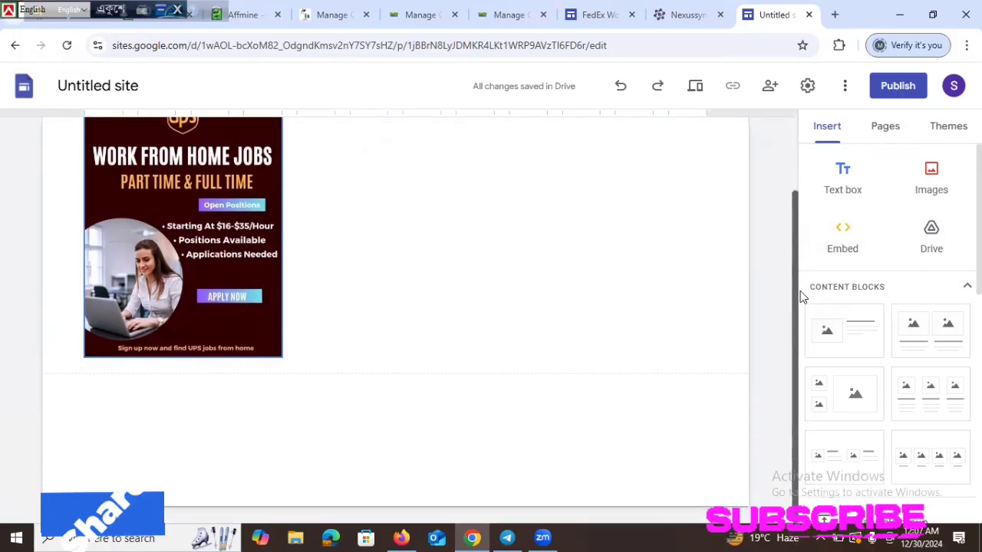
{"action": "left_click", "coordinate": [132, 327]}
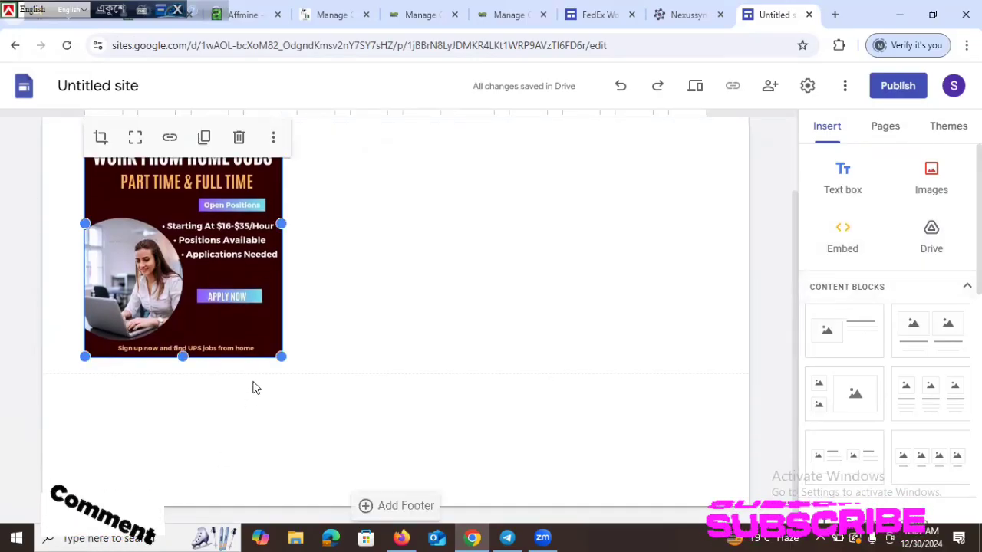
{"action": "left_click_drag", "start_coordinate": [281, 357], "coordinate": [681, 541]}
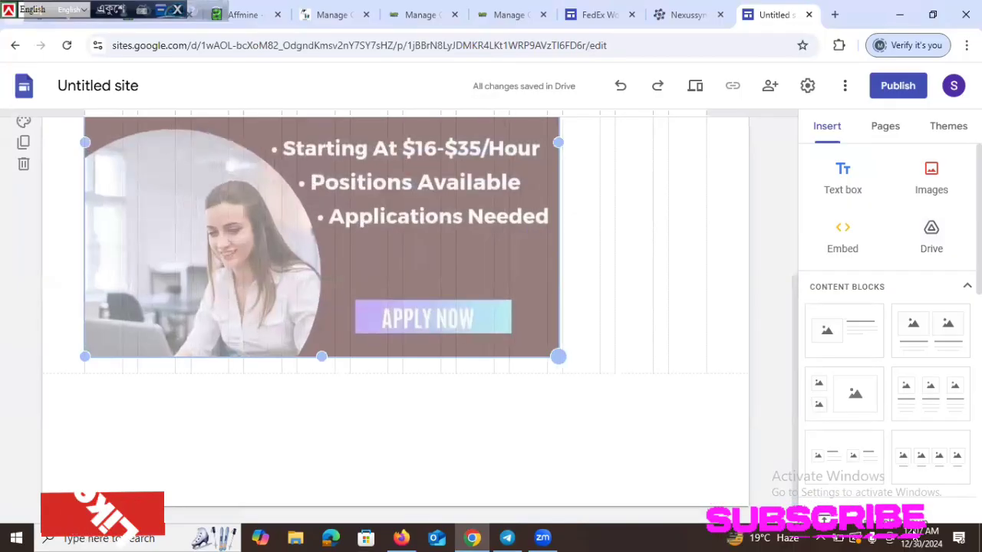
{"action": "left_click_drag", "start_coordinate": [558, 356], "coordinate": [558, 356]}
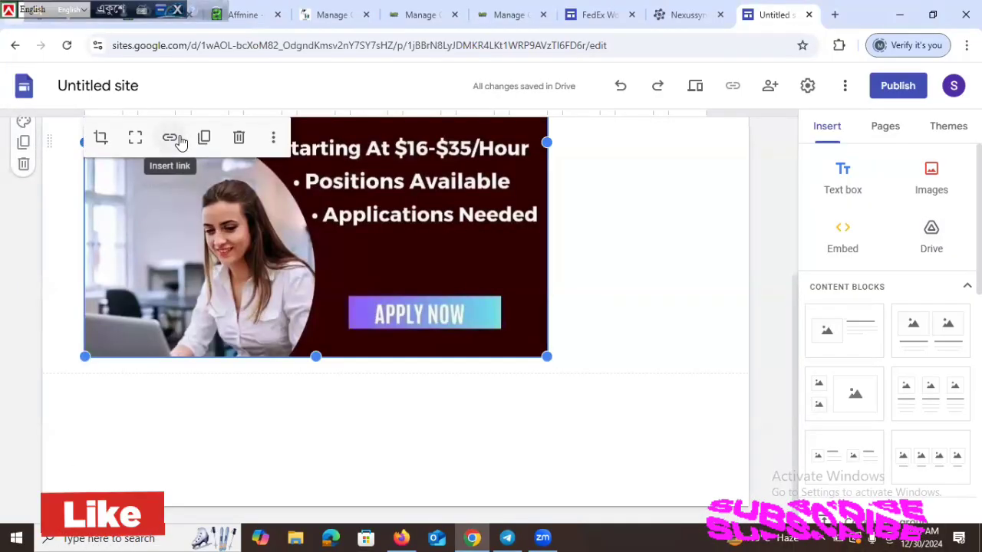
Step: Link the UPS image to the tracking link of the "Ups Jobs Available - CPL(US)" offer, copied from the Tracking & Asset Generator
{"action": "left_click", "coordinate": [172, 139]}
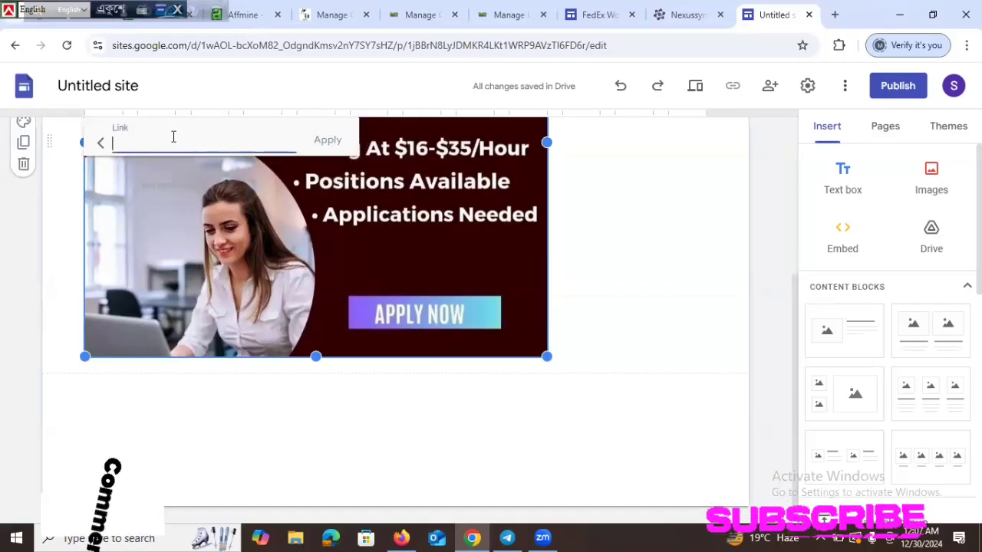
{"action": "right_click", "coordinate": [173, 139]}
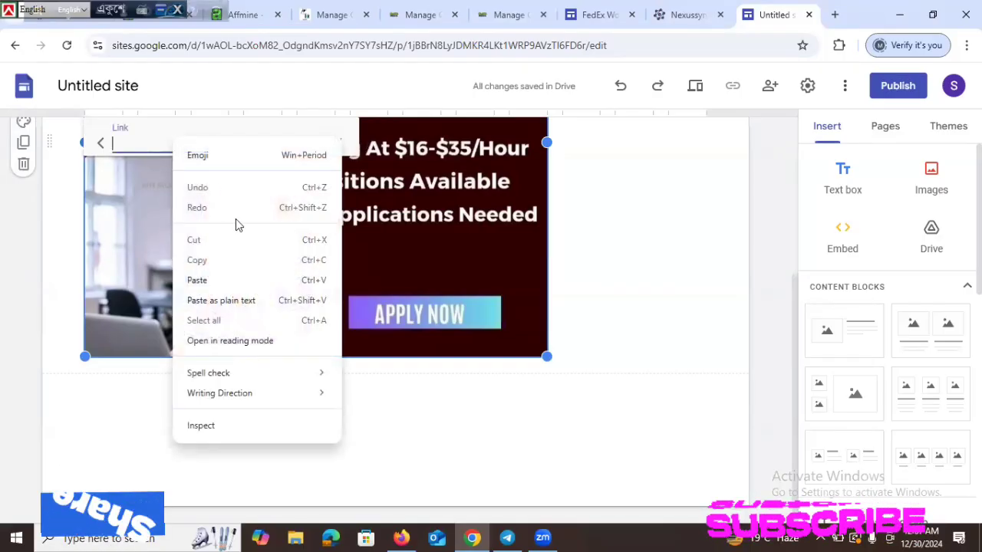
{"action": "left_click", "coordinate": [219, 280]}
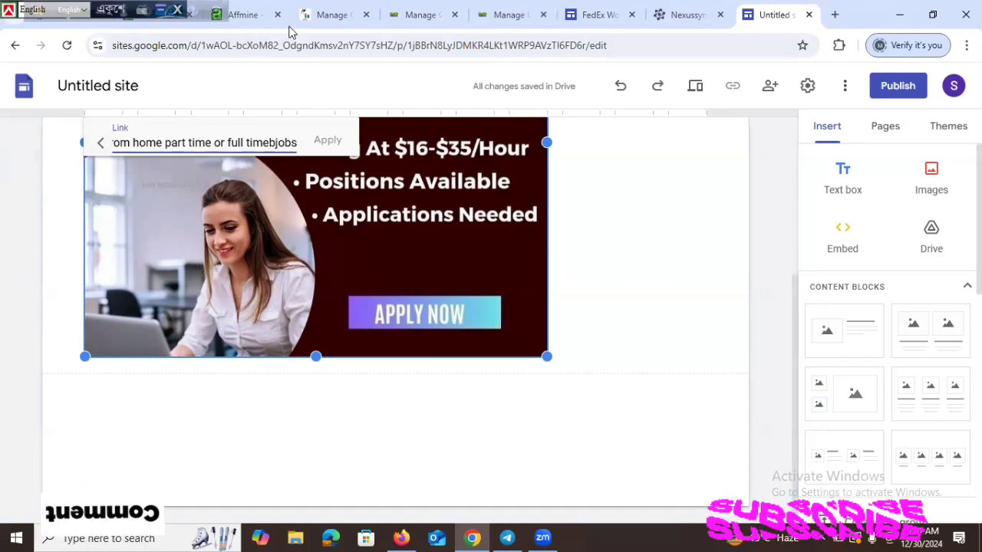
{"action": "left_click", "coordinate": [326, 20]}
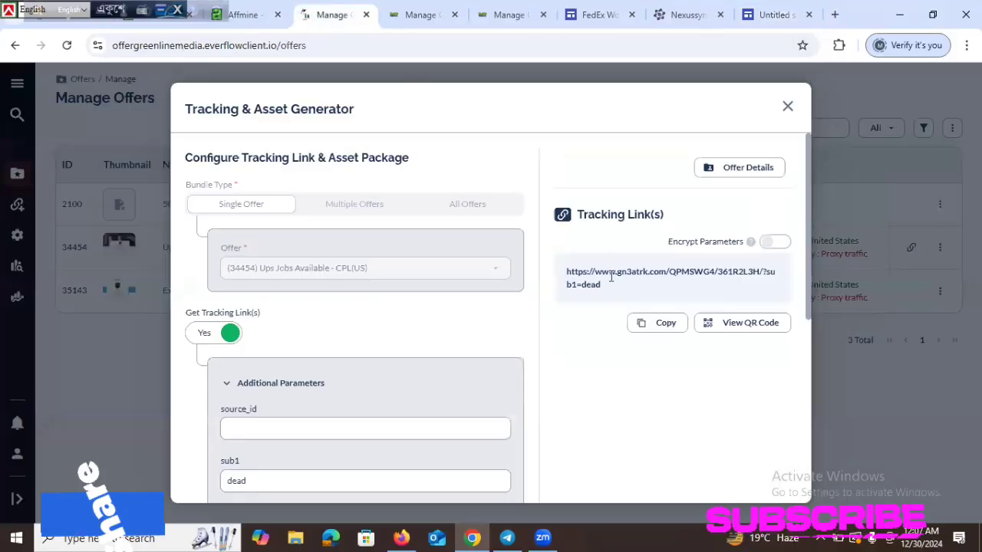
{"action": "left_click", "coordinate": [650, 324]}
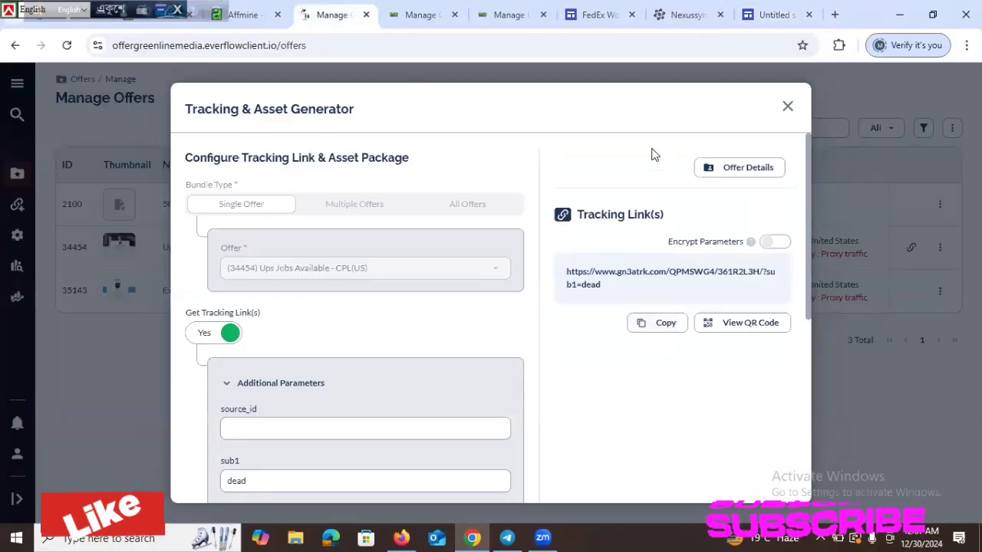
{"action": "left_click", "coordinate": [748, 15]}
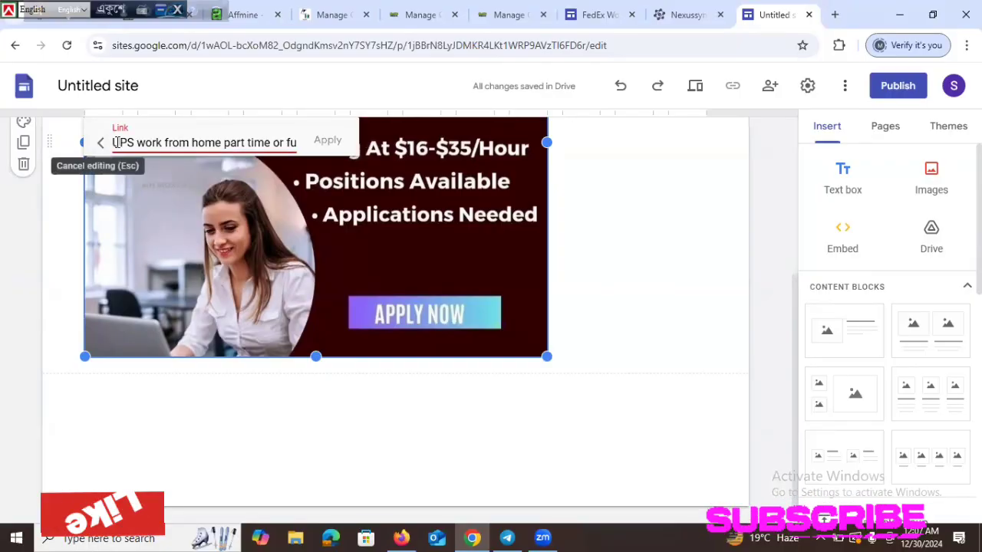
{"action": "left_click_drag", "start_coordinate": [112, 143], "coordinate": [387, 194]}
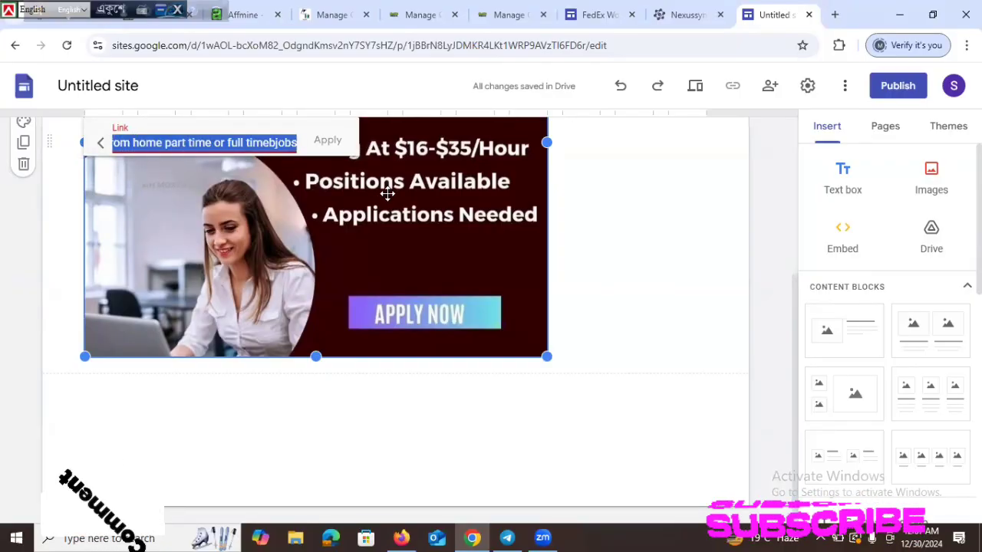
{"action": "right_click", "coordinate": [233, 141]}
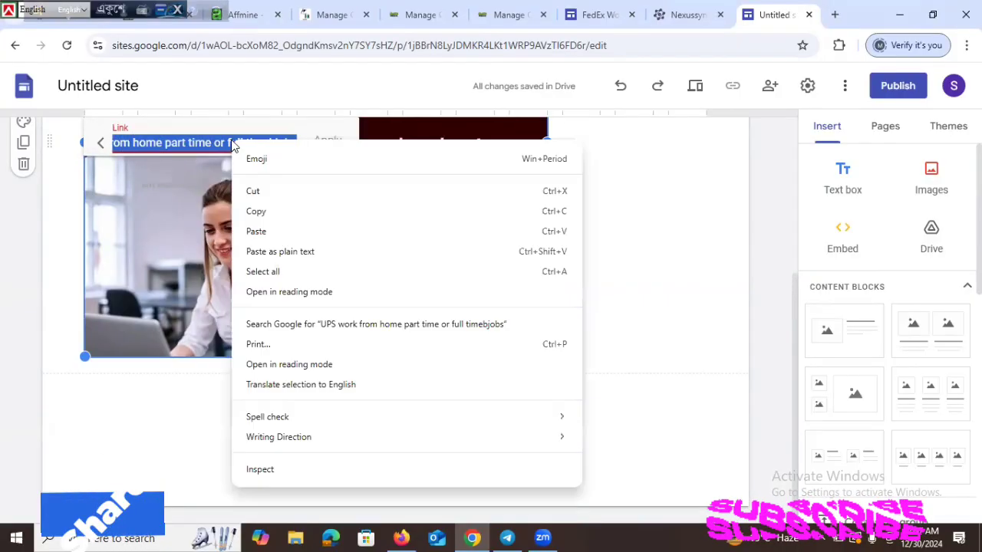
{"action": "left_click", "coordinate": [282, 224]}
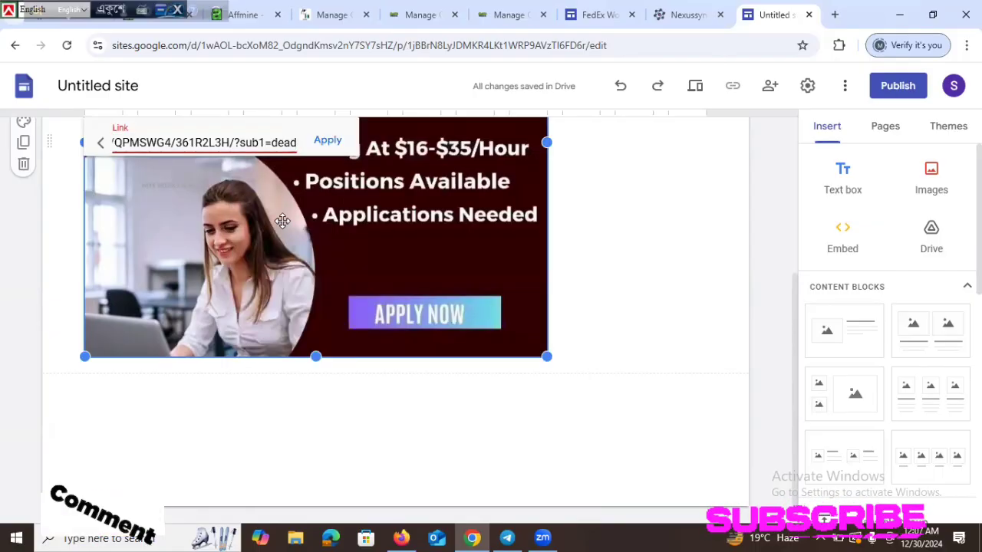
{"action": "left_click", "coordinate": [320, 143]}
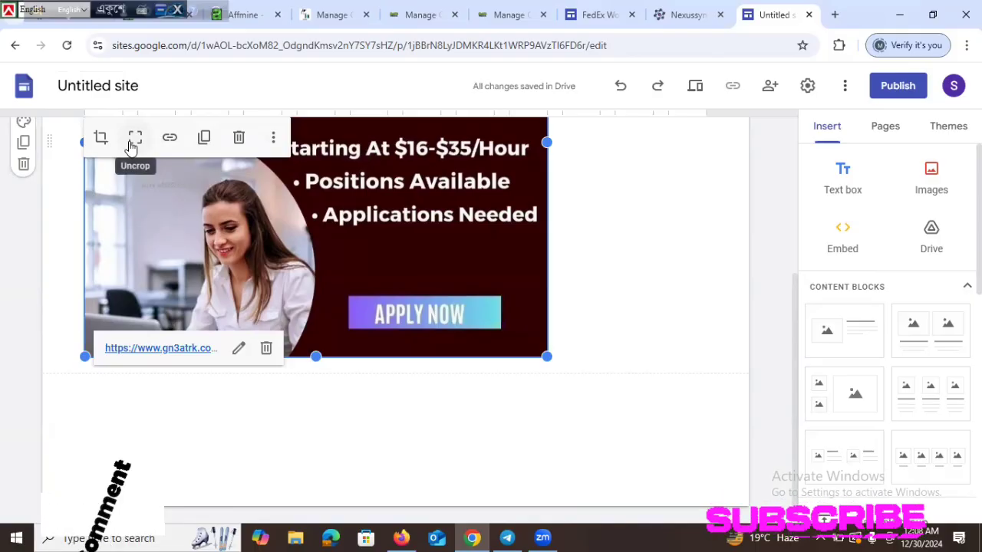
Step: Uncrop the UPS work-from-home image and enlarge it to the full width of the content area
{"action": "left_click", "coordinate": [134, 143]}
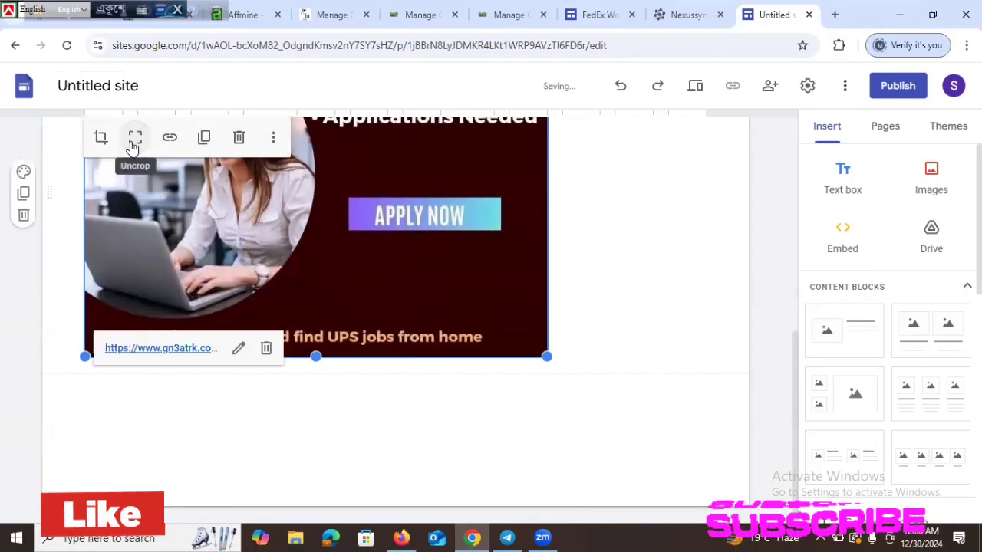
{"action": "left_click", "coordinate": [639, 276]}
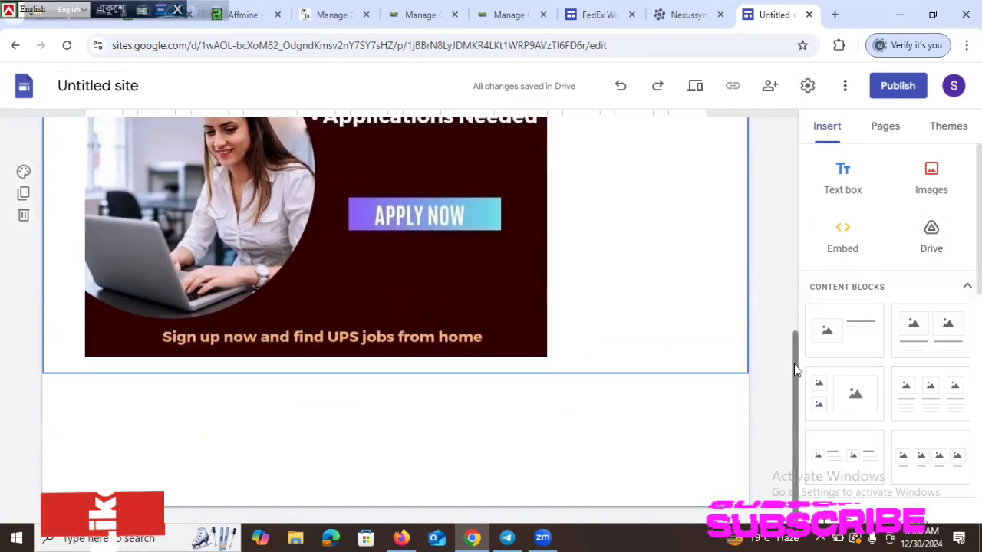
{"action": "left_click_drag", "start_coordinate": [794, 363], "coordinate": [810, 110]}
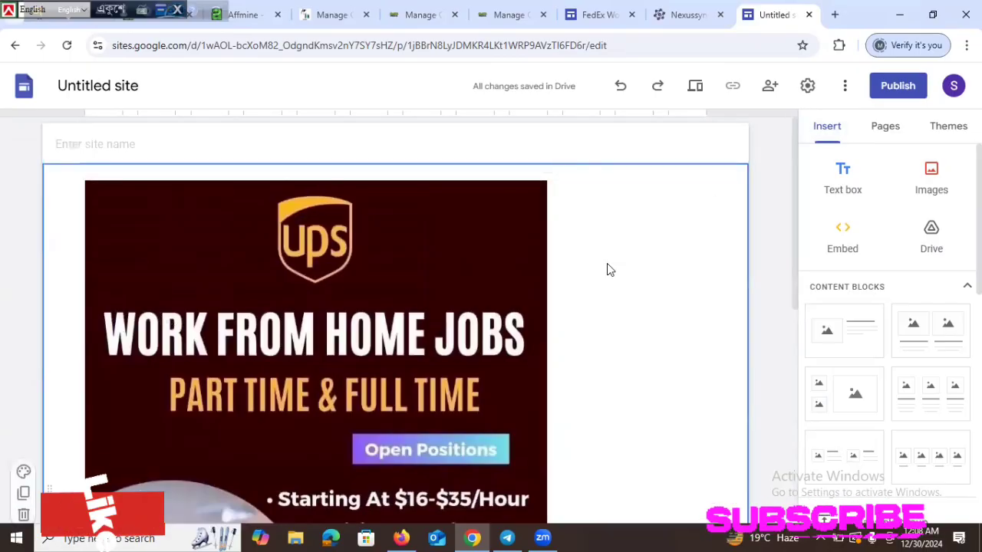
{"action": "left_click", "coordinate": [494, 329]}
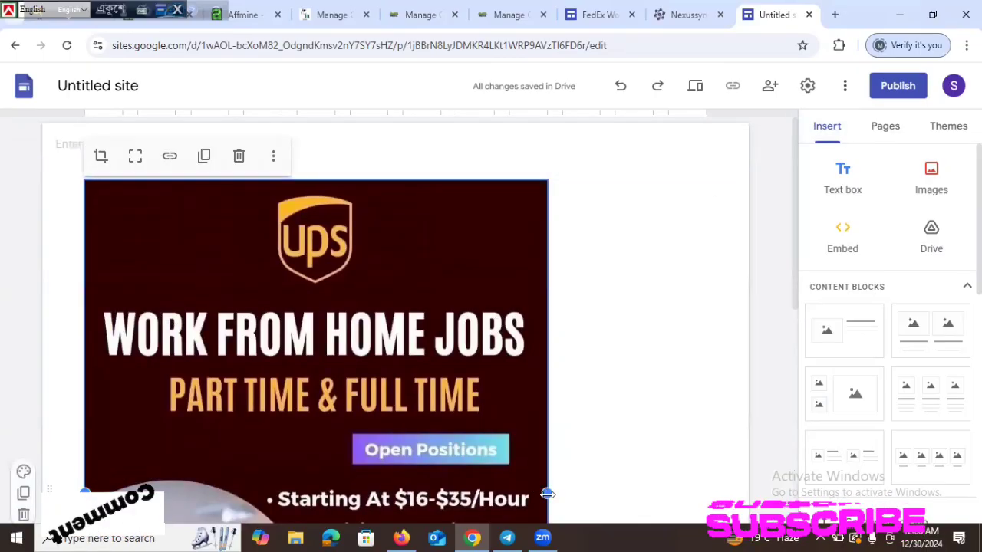
{"action": "left_click_drag", "start_coordinate": [547, 495], "coordinate": [727, 497]}
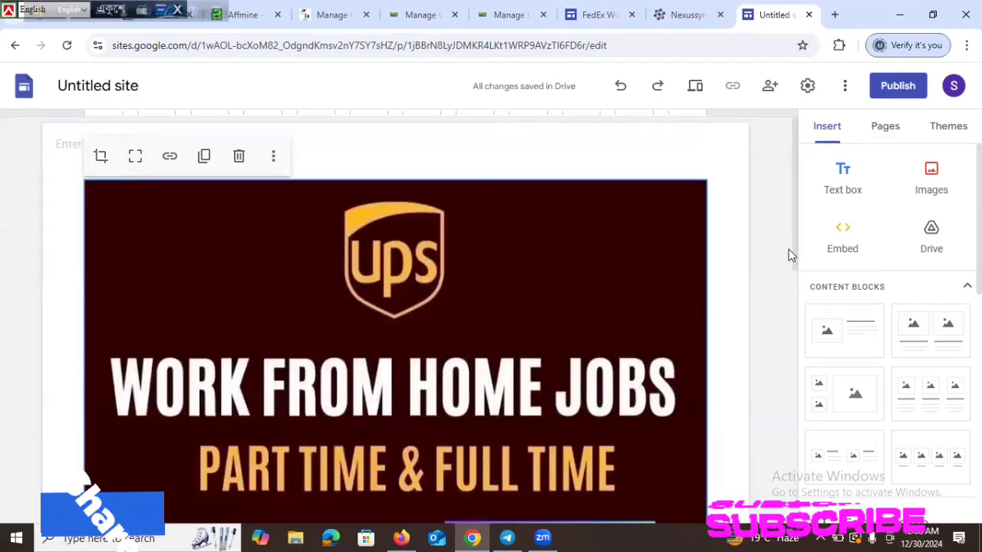
Step: Insert the image "up2" from New folder (3) below the UPS image and enlarge it to the full content width
{"action": "left_click_drag", "start_coordinate": [793, 233], "coordinate": [783, 497]}
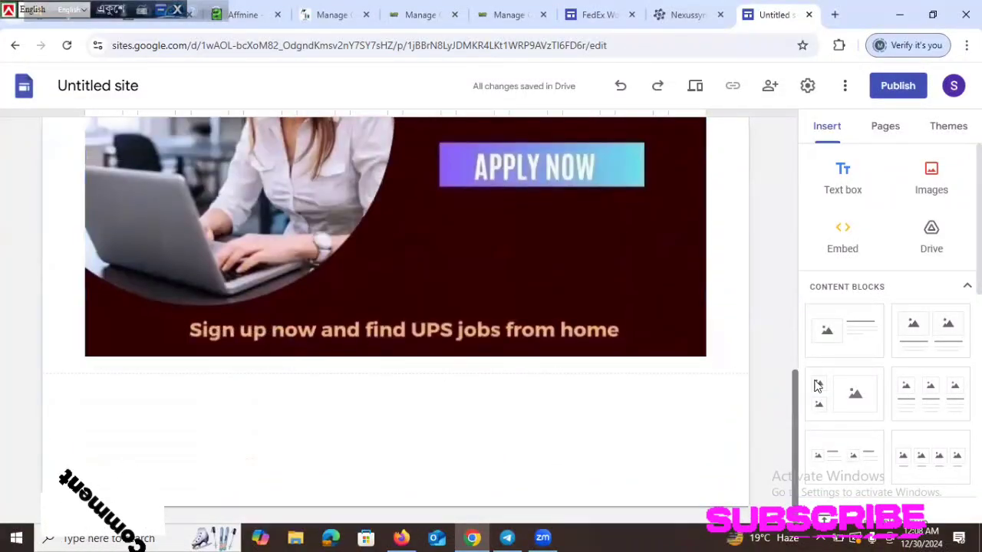
{"action": "left_click", "coordinate": [932, 182]}
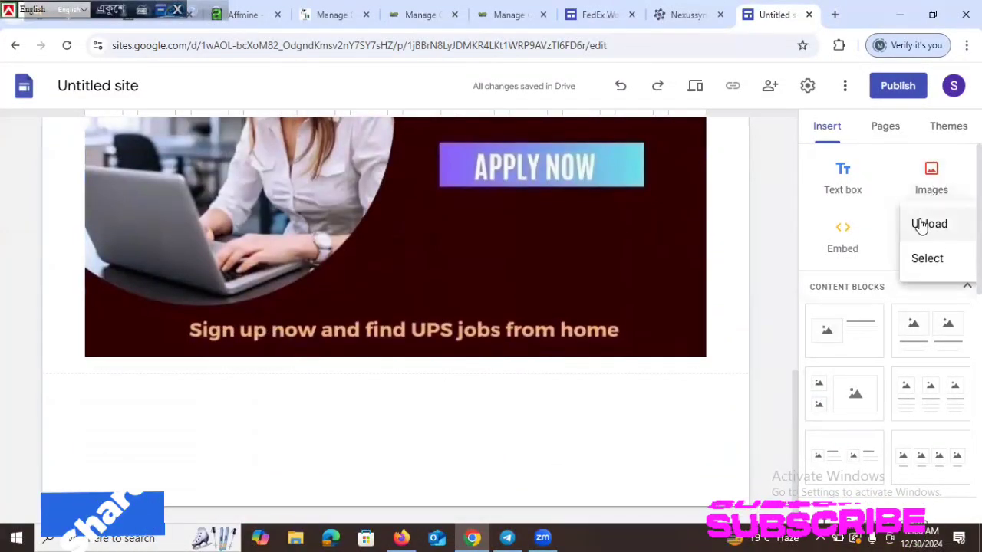
{"action": "left_click", "coordinate": [922, 223]}
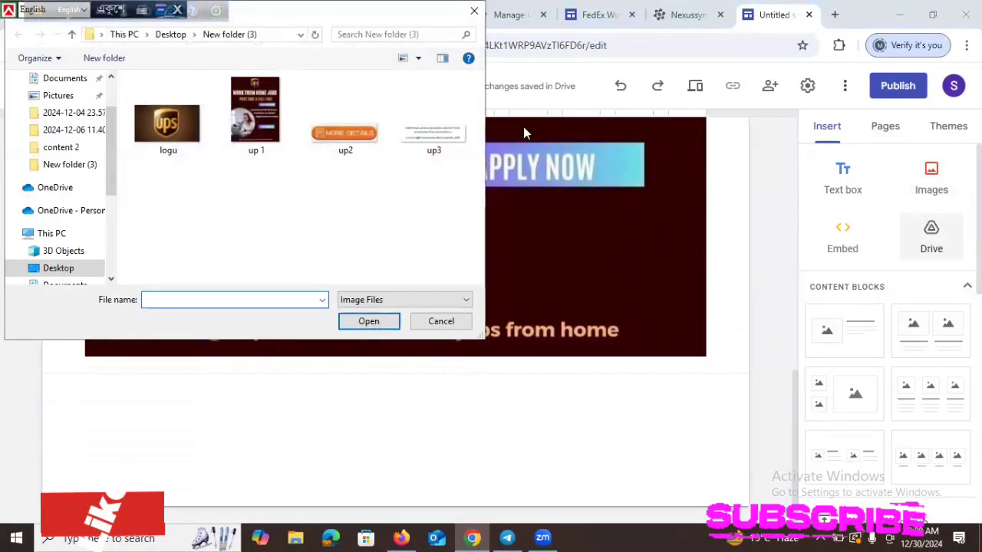
{"action": "left_click", "coordinate": [369, 134]}
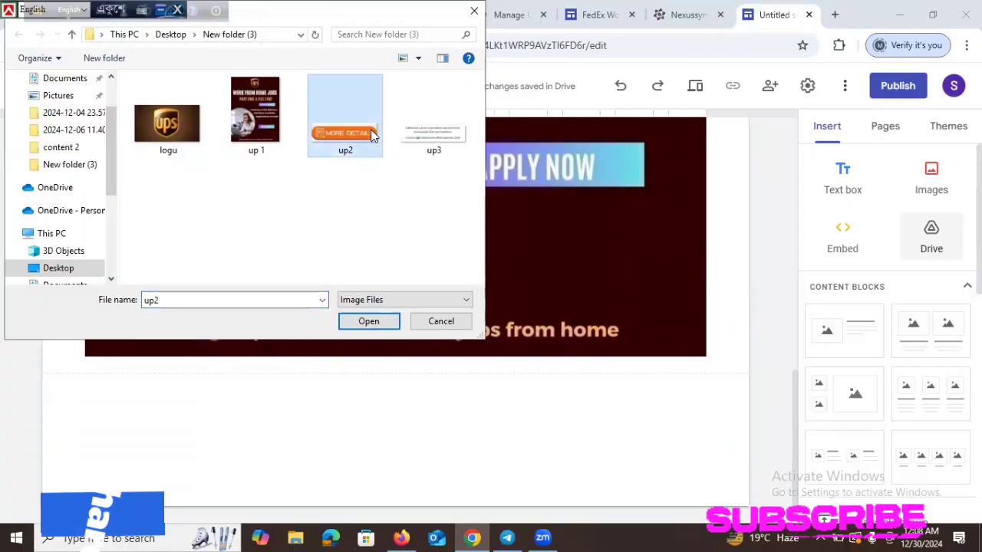
{"action": "left_click", "coordinate": [354, 321]}
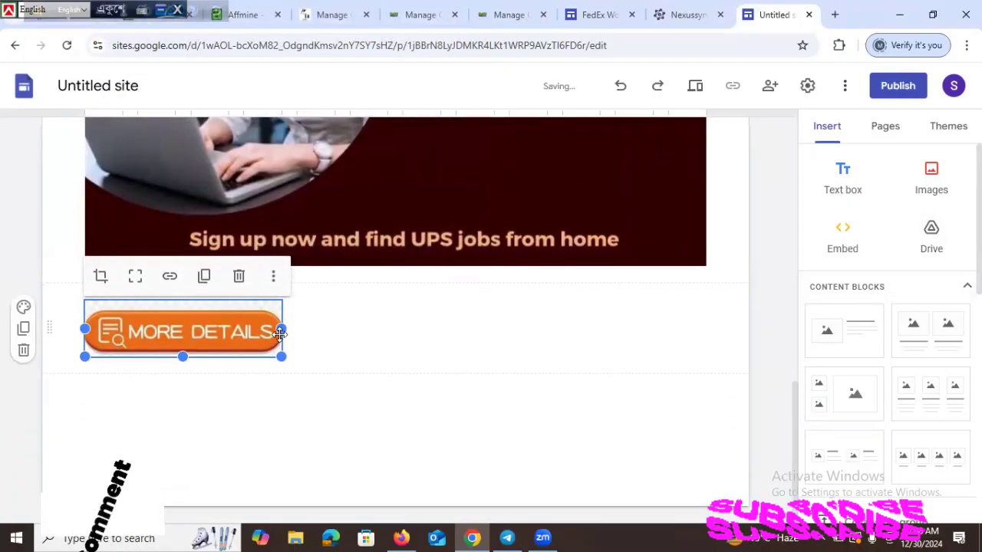
{"action": "left_click_drag", "start_coordinate": [281, 357], "coordinate": [735, 373]}
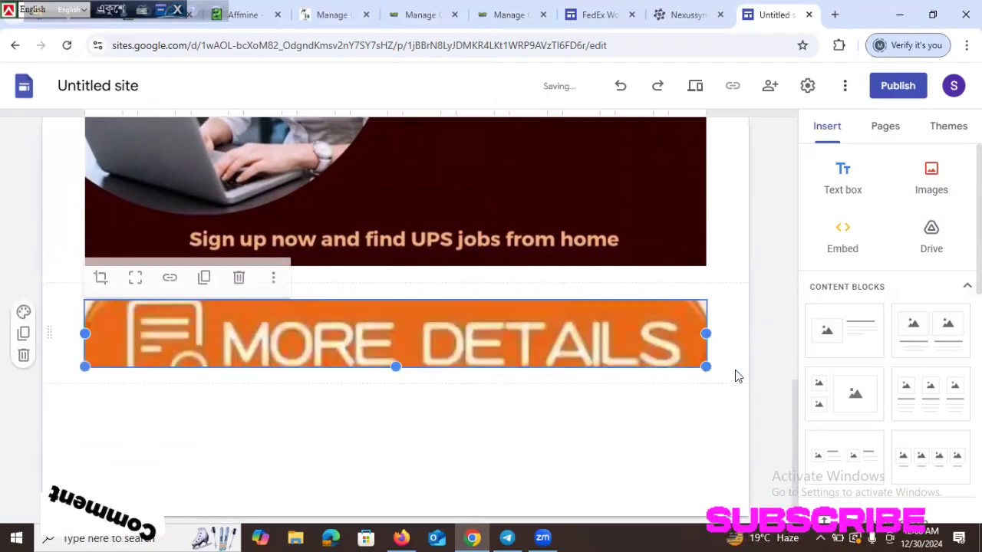
Step: Link the MORE DETAILS image to the copied offer tracking link and uncrop it
{"action": "left_click", "coordinate": [171, 277]}
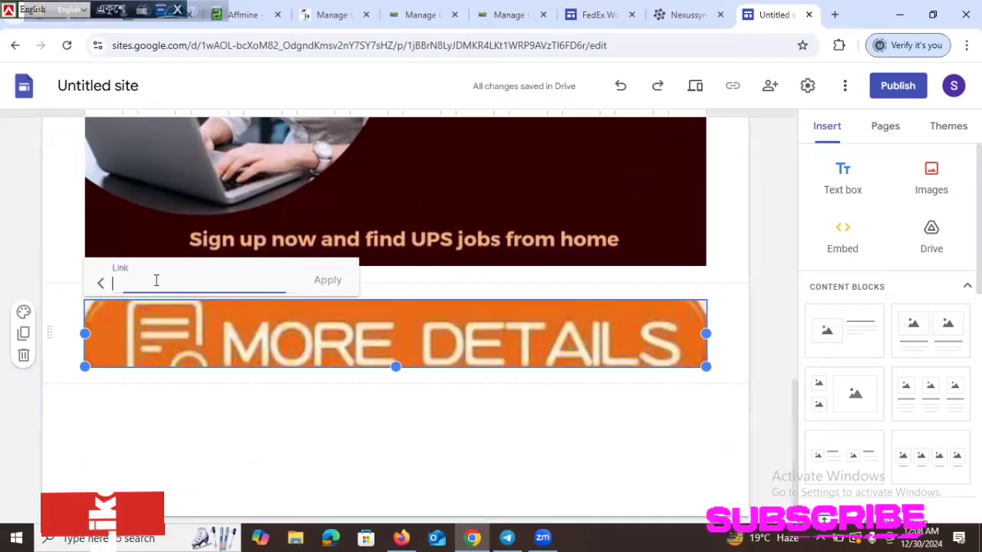
{"action": "right_click", "coordinate": [156, 280]}
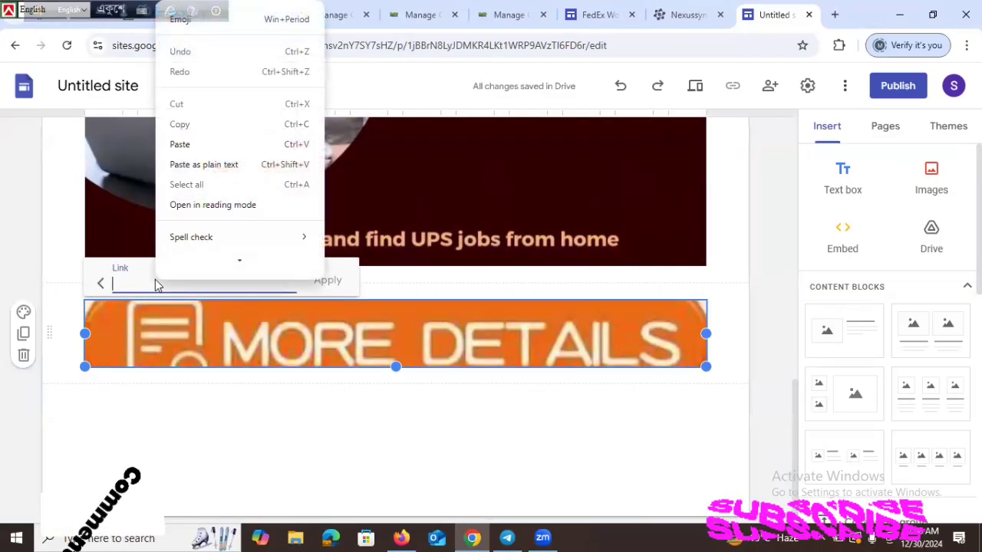
{"action": "left_click", "coordinate": [222, 146]}
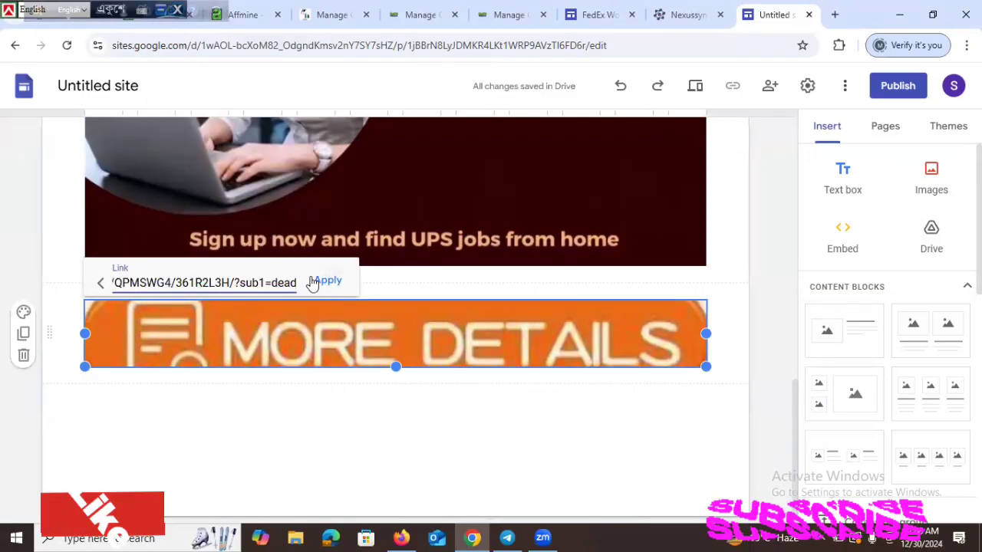
{"action": "left_click", "coordinate": [320, 281]}
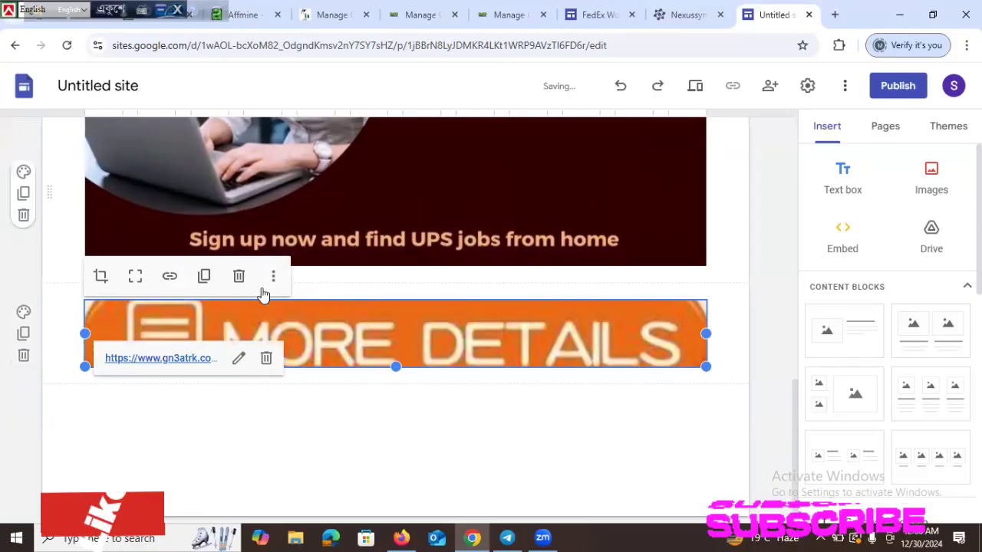
{"action": "left_click", "coordinate": [130, 281]}
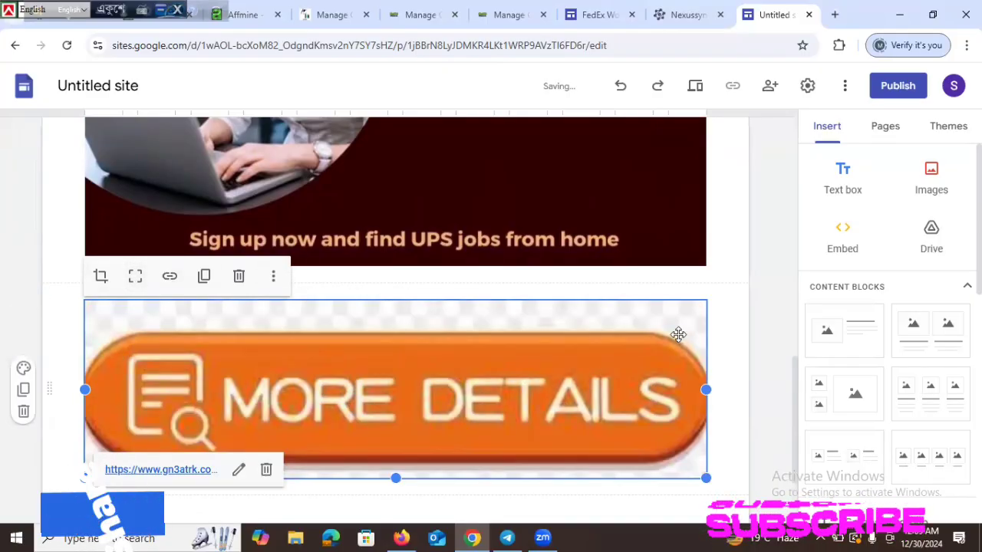
{"action": "left_click", "coordinate": [740, 253]}
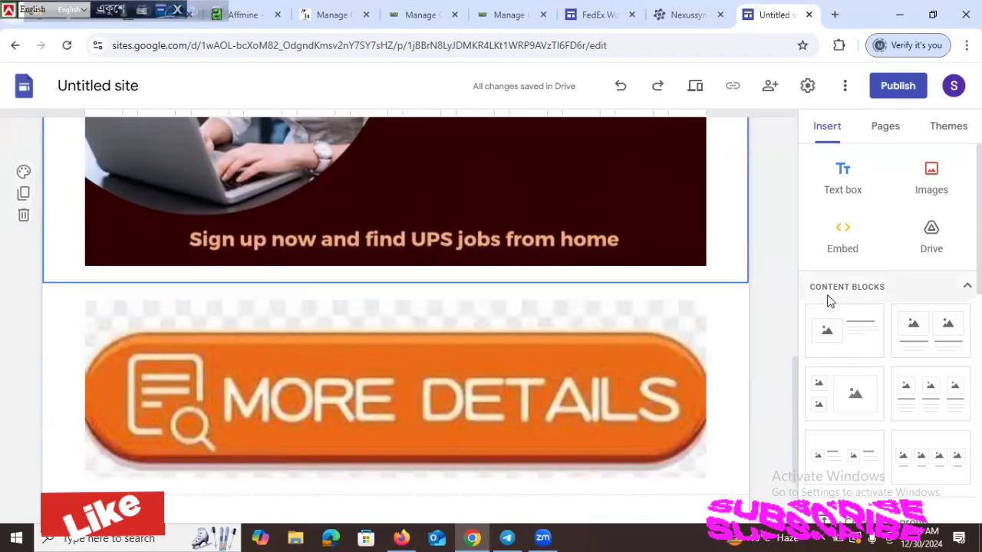
Step: Delete the MORE DETAILS image from the page
{"action": "left_click", "coordinate": [520, 407]}
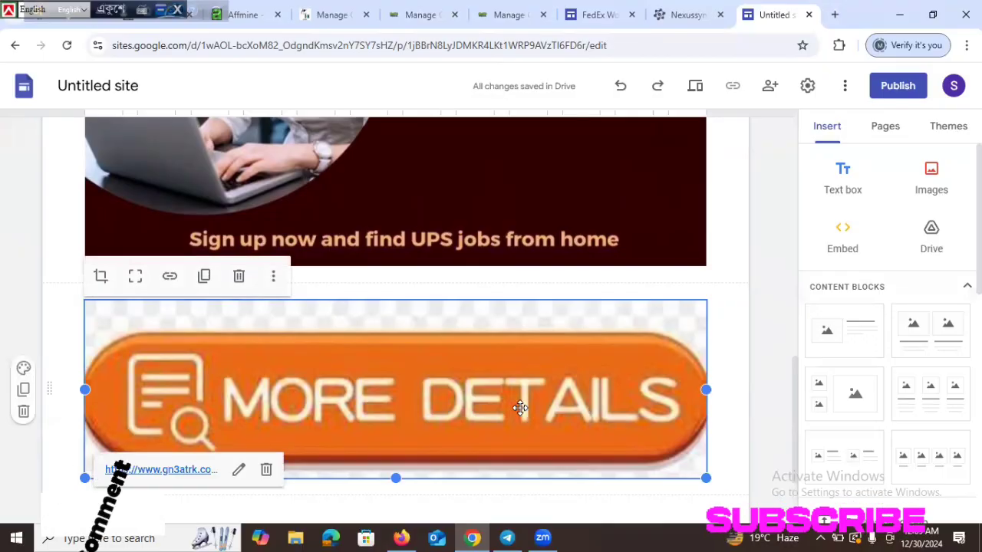
{"action": "left_click", "coordinate": [239, 277]}
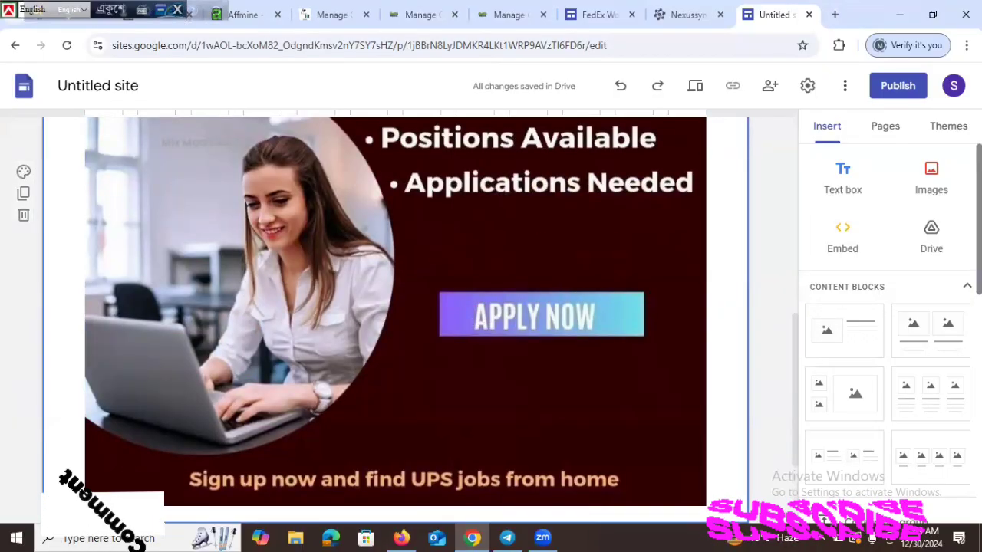
Step: Insert a "more details" button below the UPS image, linked to the copied tracking link, and widen it to the full content width
{"action": "right_click", "coordinate": [978, 311]}
{"action": "left_click", "coordinate": [976, 317]}
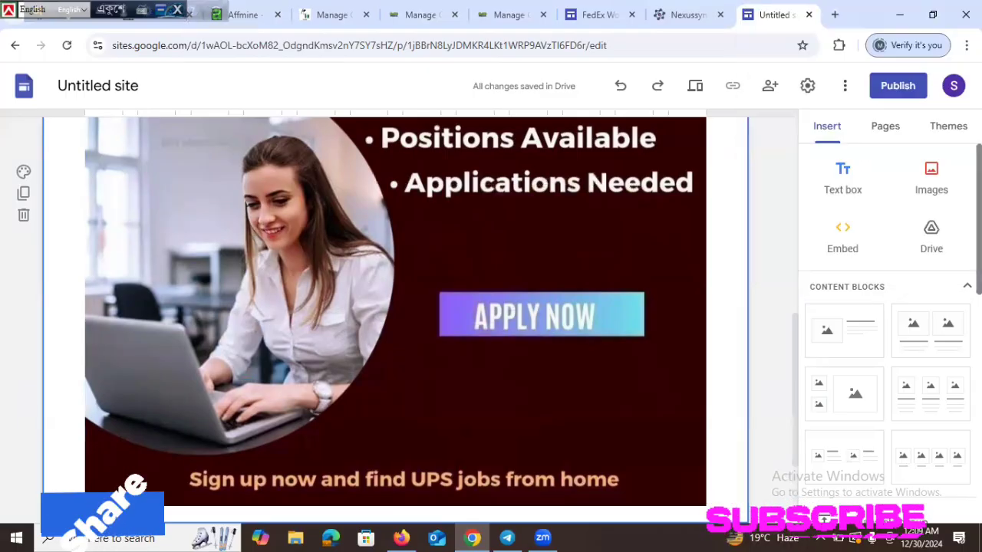
{"action": "right_click", "coordinate": [969, 338]}
{"action": "key", "text": "Escape"}
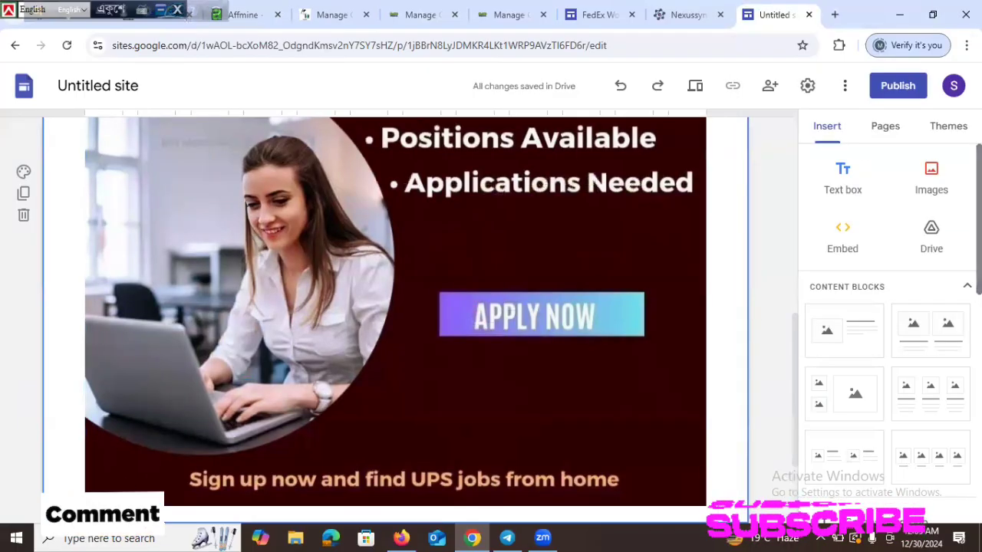
{"action": "scroll", "coordinate": [888, 322], "scroll_direction": "down", "scroll_amount": 3}
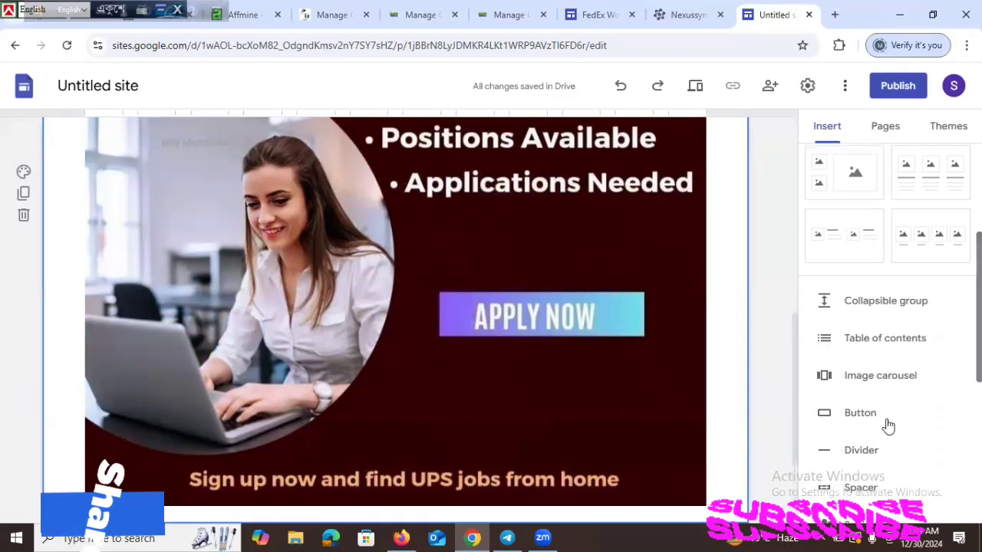
{"action": "left_click", "coordinate": [860, 413]}
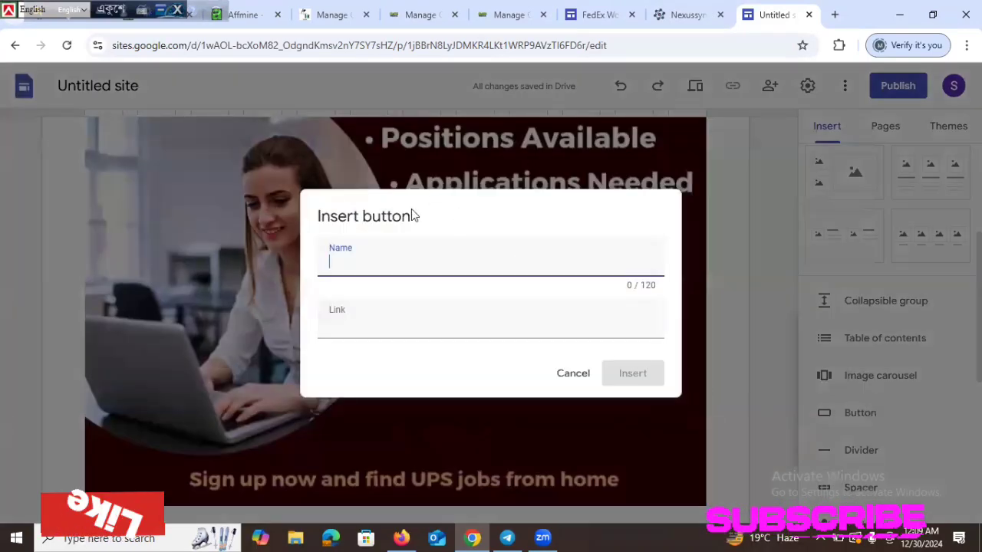
{"action": "type", "text": "more details"}
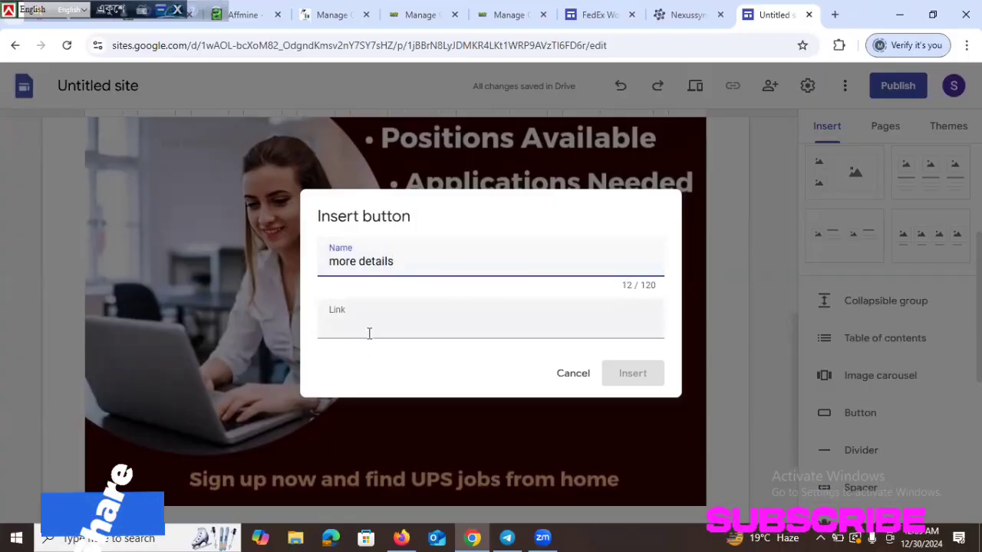
{"action": "left_click", "coordinate": [369, 333]}
{"action": "right_click", "coordinate": [369, 338]}
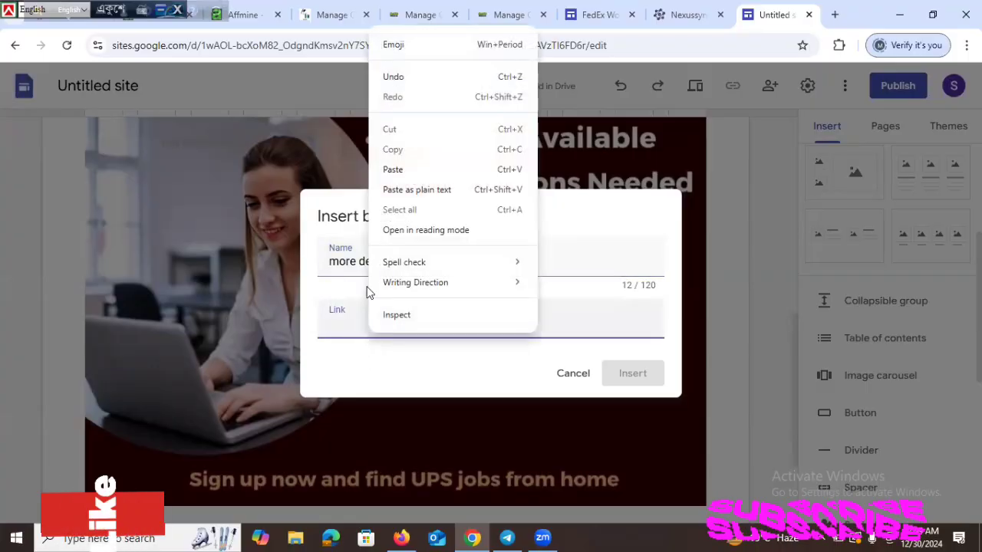
{"action": "left_click", "coordinate": [407, 170]}
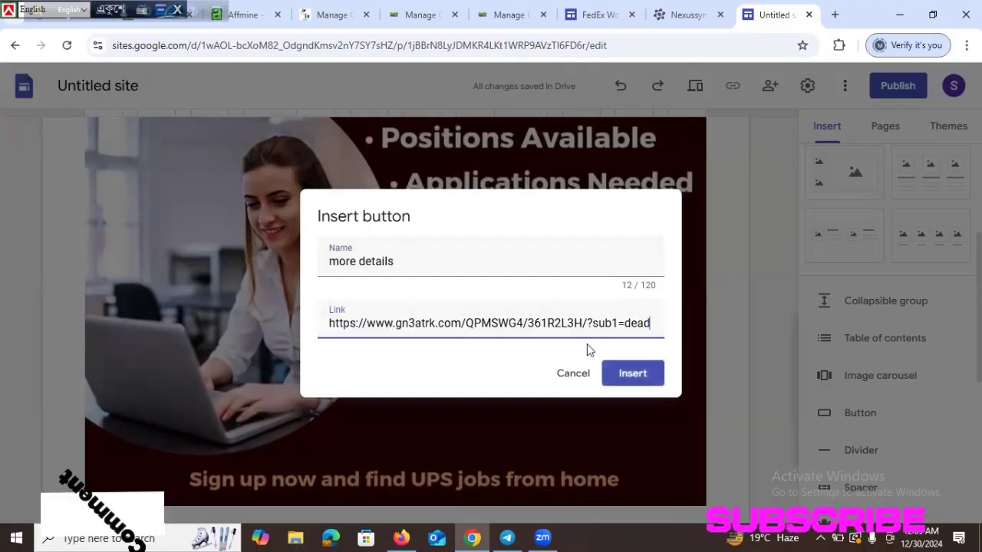
{"action": "left_click", "coordinate": [629, 375]}
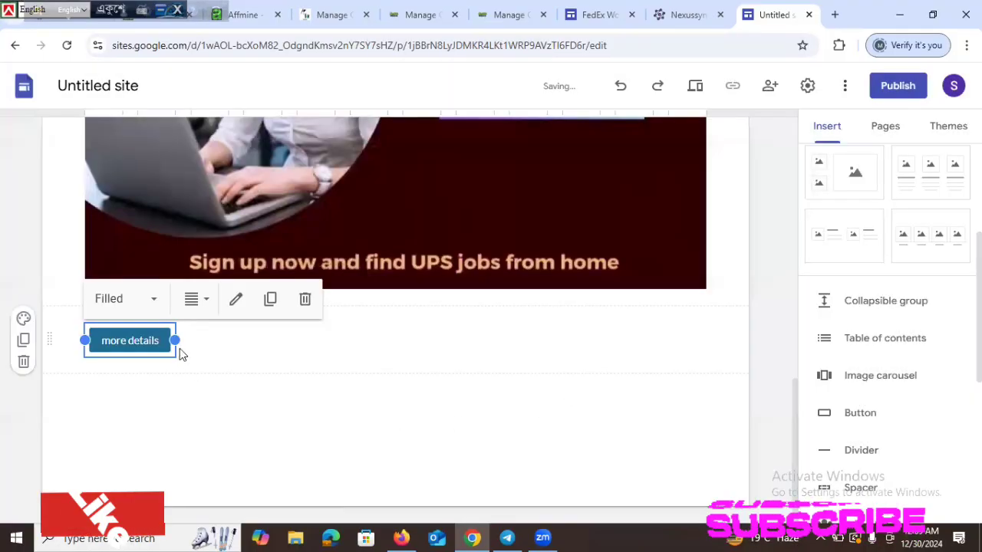
{"action": "left_click_drag", "start_coordinate": [173, 340], "coordinate": [699, 369]}
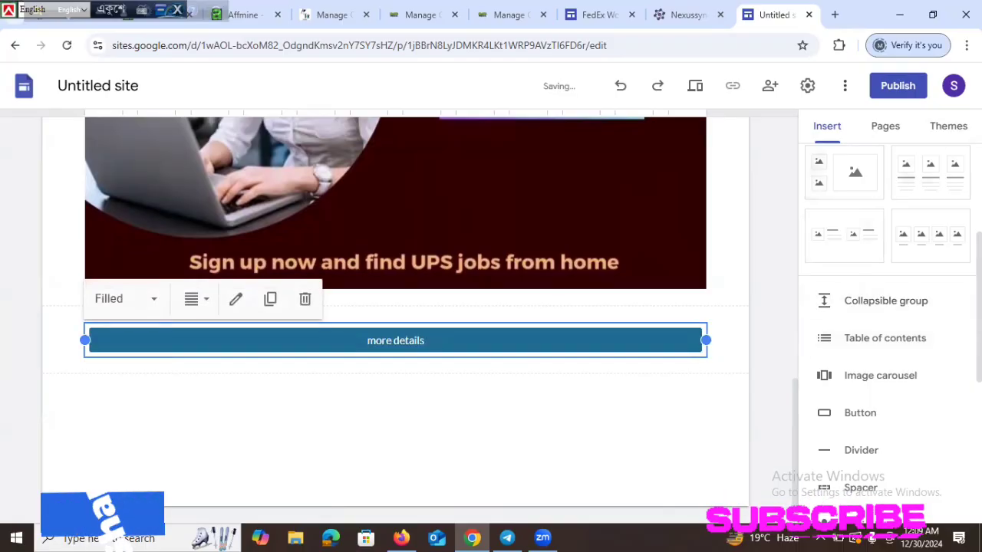
Step: Set a custom dark red colour, #6b0b0b, for the Simple theme
{"action": "left_click", "coordinate": [948, 129]}
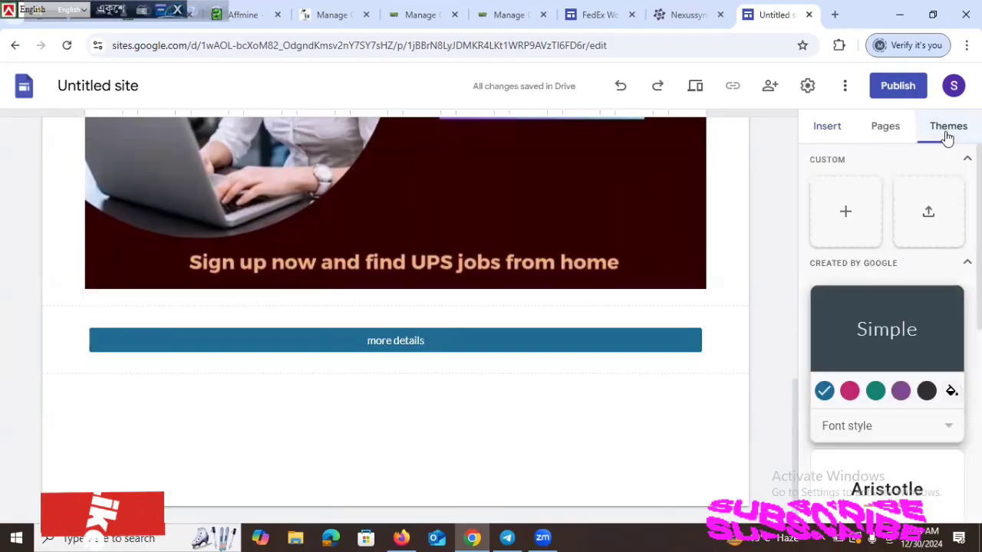
{"action": "left_click", "coordinate": [951, 392]}
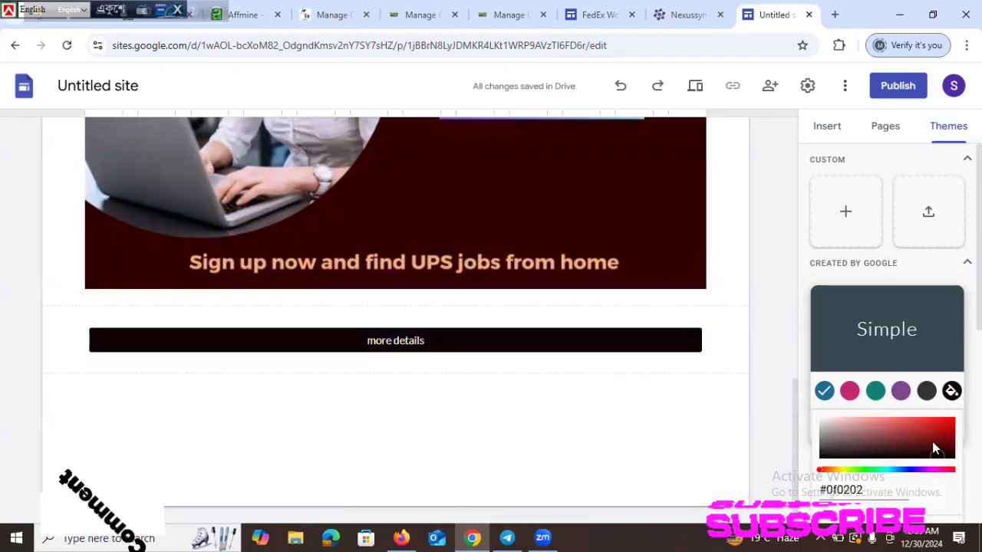
{"action": "left_click", "coordinate": [932, 442]}
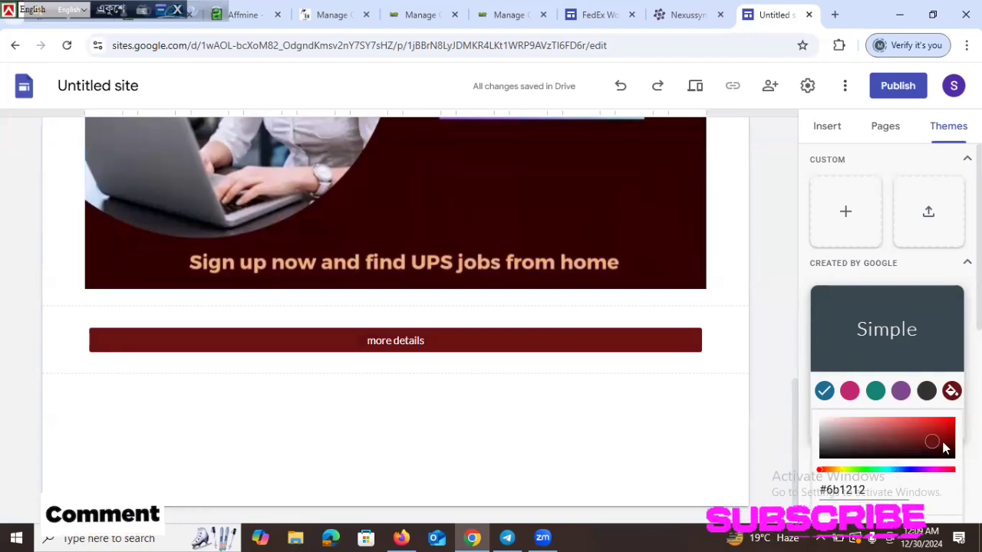
{"action": "left_click", "coordinate": [941, 442]}
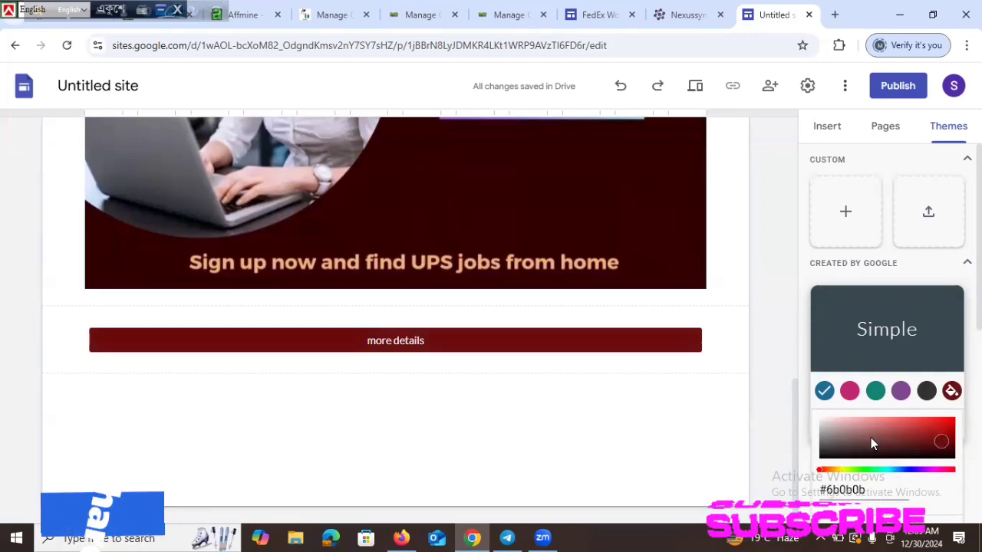
{"action": "left_click", "coordinate": [563, 459]}
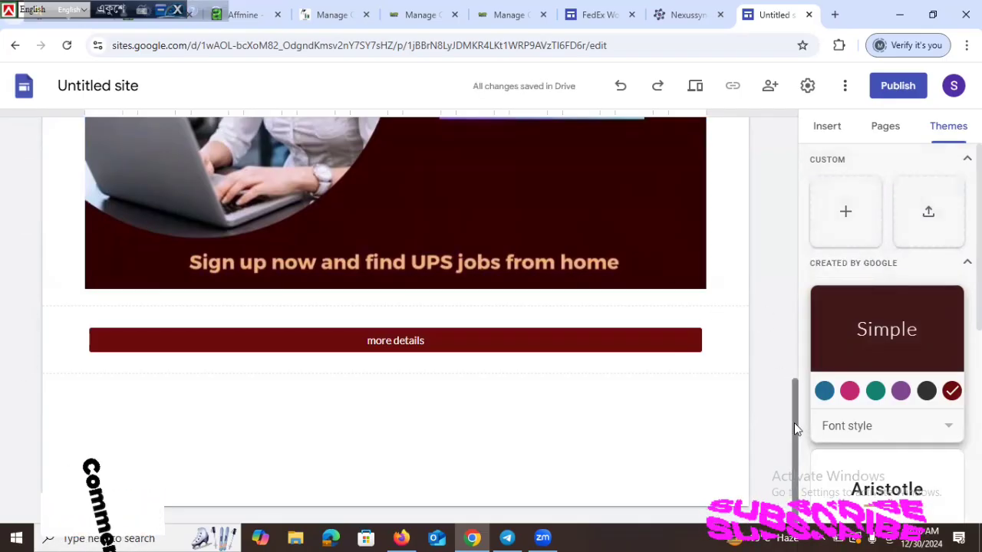
{"action": "left_click_drag", "start_coordinate": [796, 395], "coordinate": [840, 149]}
{"action": "left_click", "coordinate": [814, 137]}
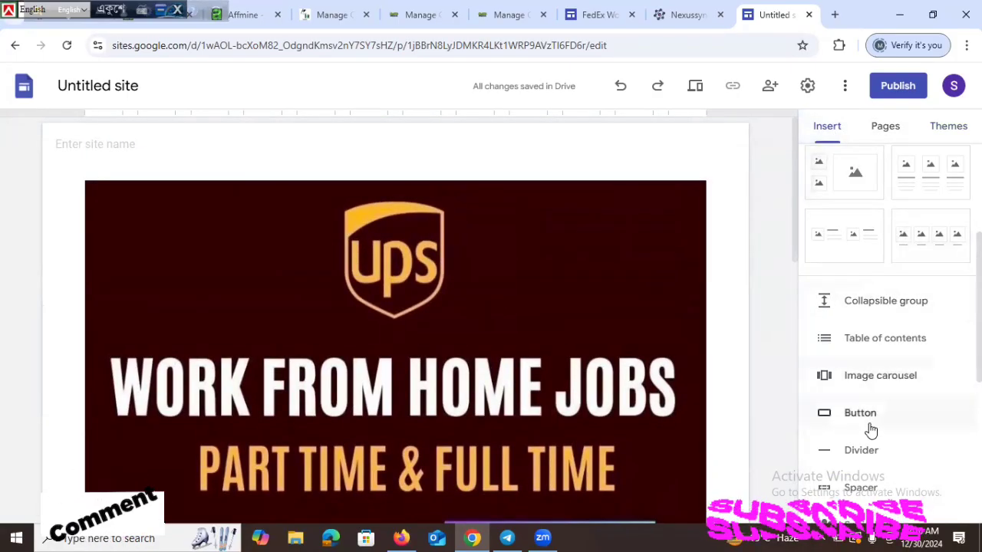
{"action": "left_click", "coordinate": [882, 130]}
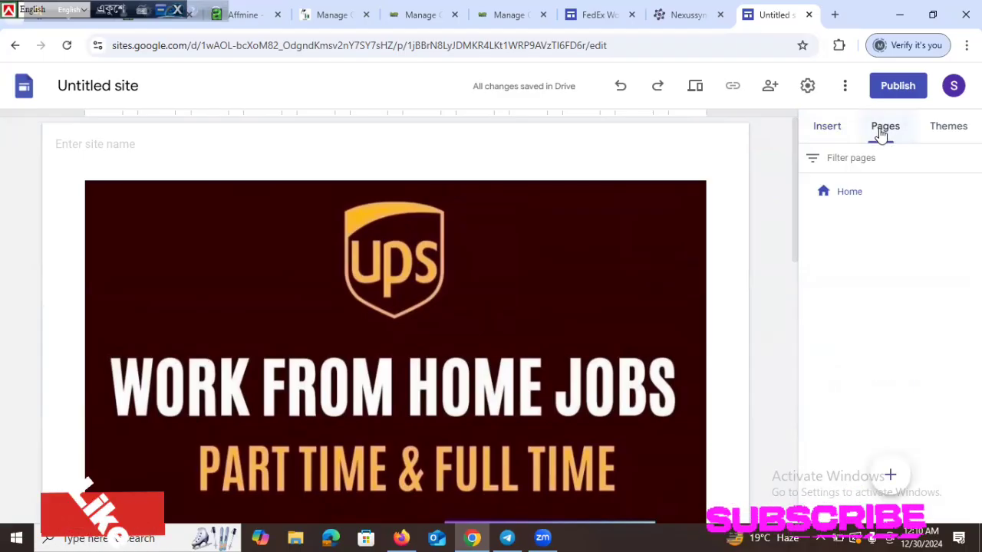
Step: Try to upload the up3 footer image to the page
{"action": "left_click", "coordinate": [844, 131]}
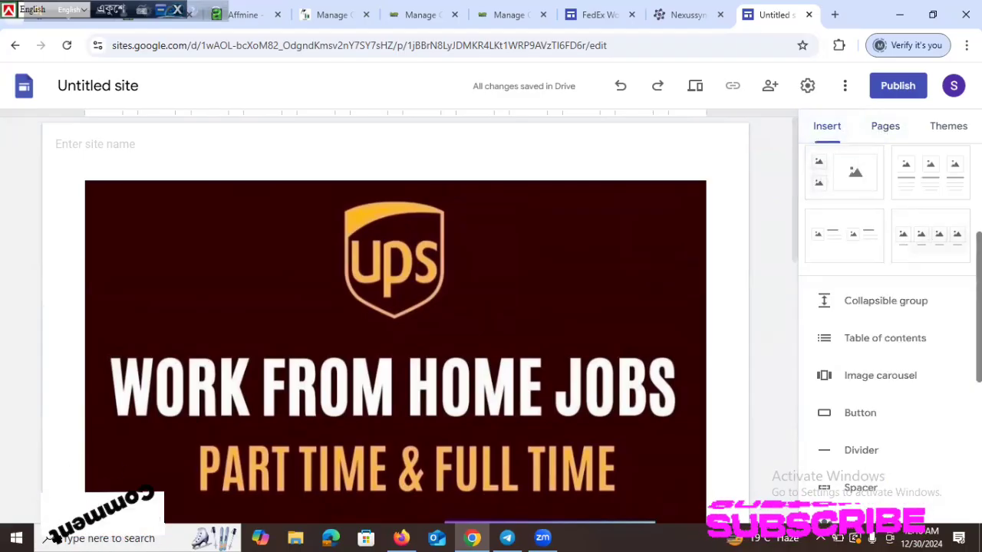
{"action": "right_click", "coordinate": [731, 147]}
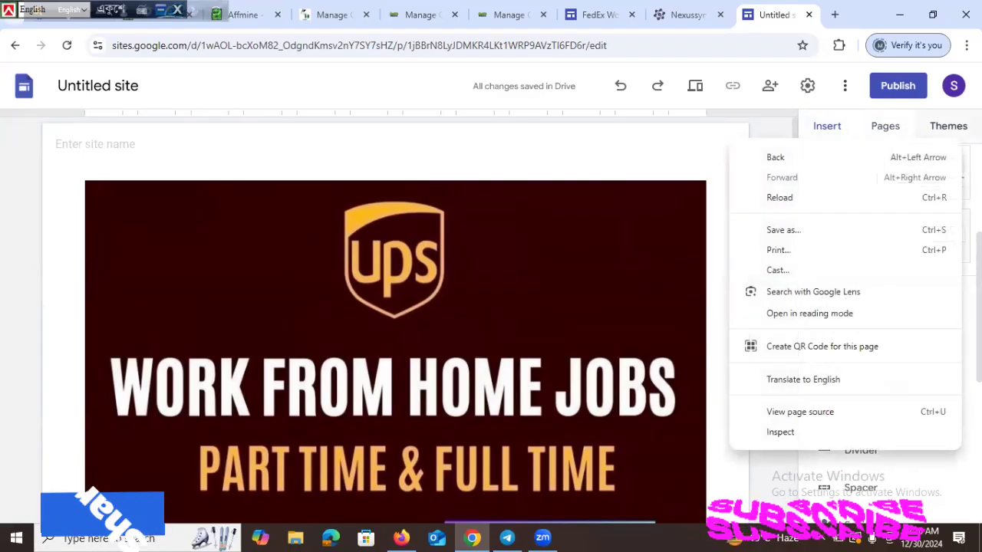
{"action": "key", "text": "Escape"}
{"action": "scroll", "coordinate": [890, 307], "scroll_direction": "up", "scroll_amount": 5}
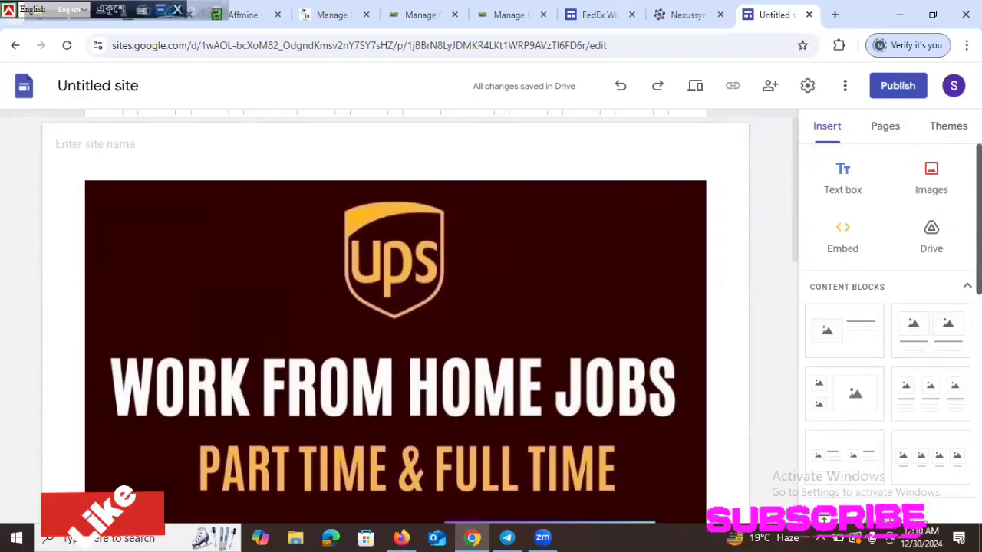
{"action": "left_click", "coordinate": [948, 198]}
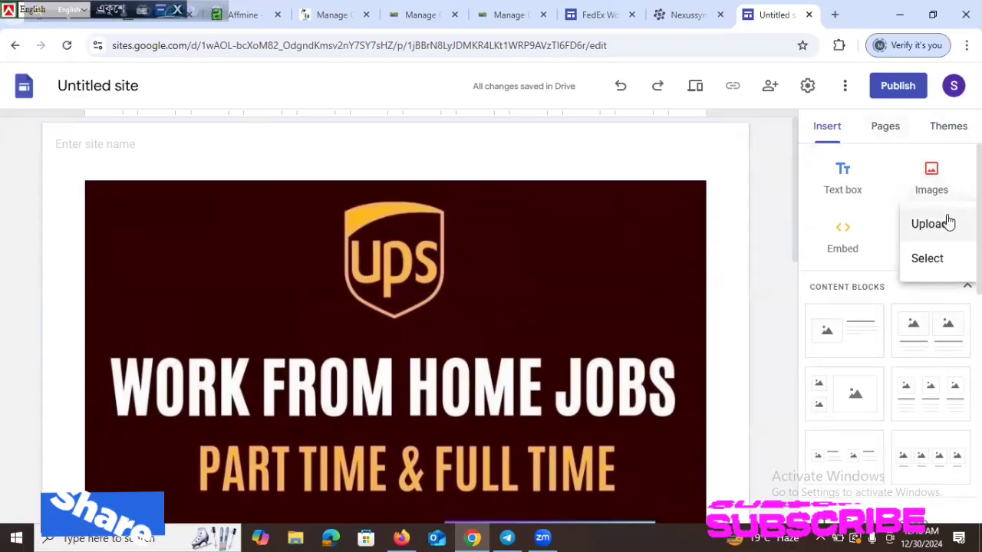
{"action": "left_click", "coordinate": [940, 229]}
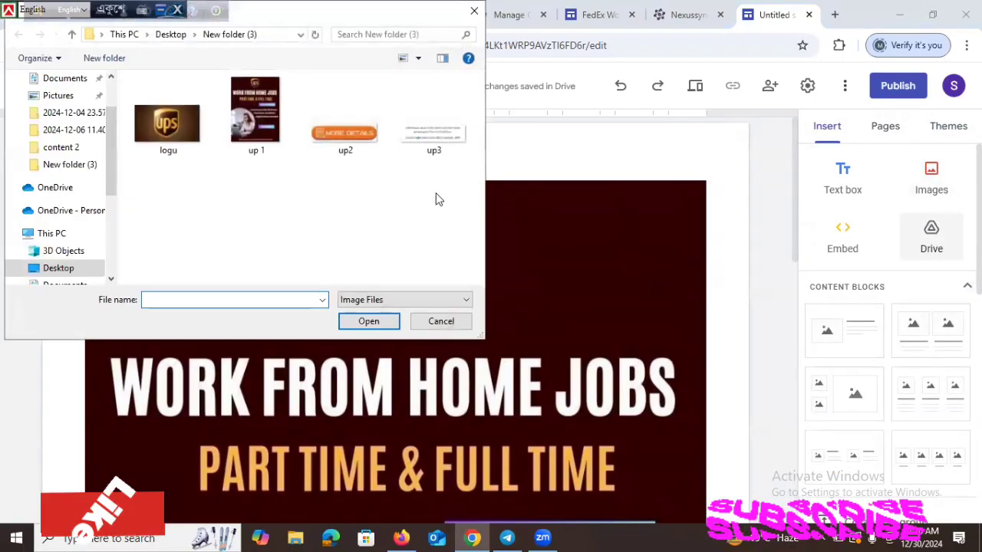
{"action": "left_click", "coordinate": [412, 149]}
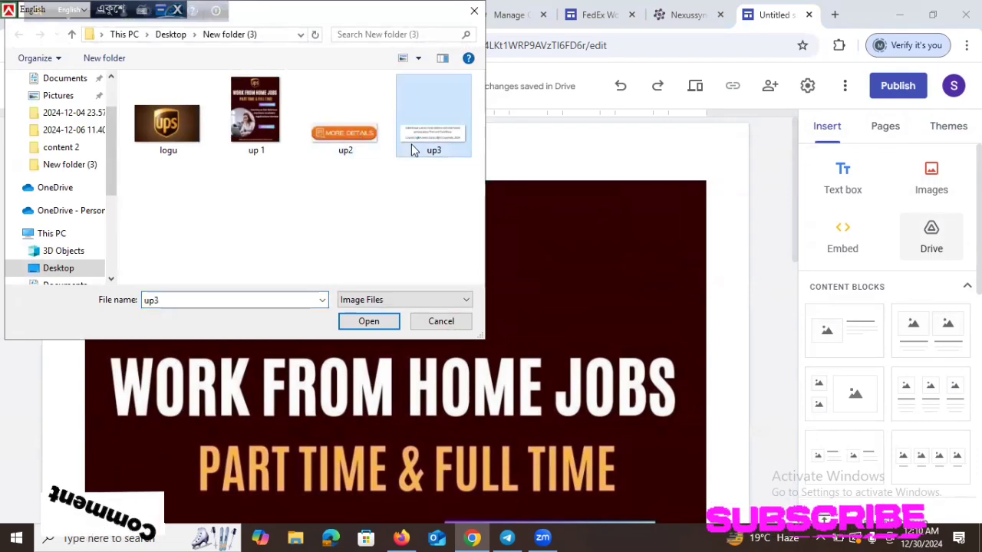
{"action": "left_click", "coordinate": [366, 321]}
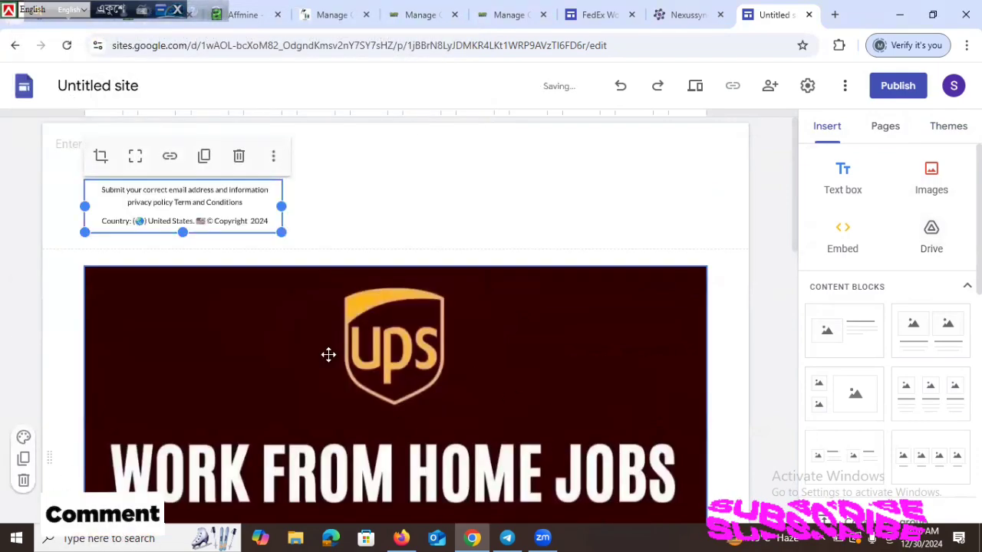
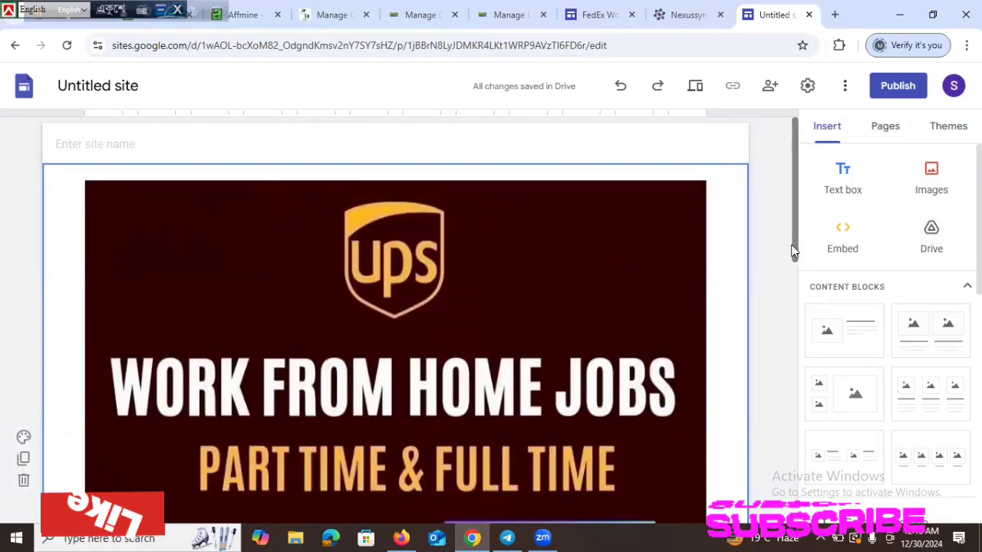
Step: Upload the up3 image below the "more details" button and enlarge it to the full content width
{"action": "left_click_drag", "start_coordinate": [794, 252], "coordinate": [736, 491]}
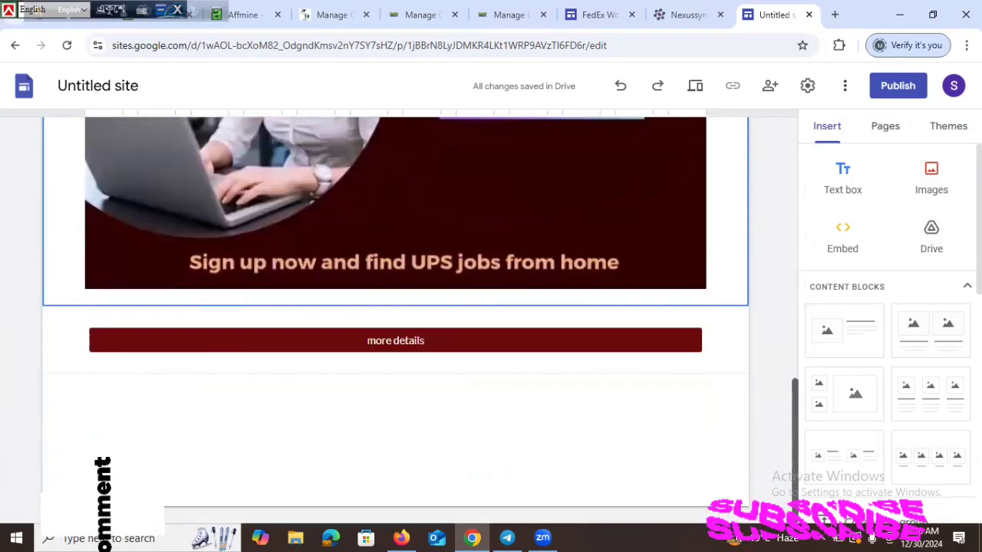
{"action": "left_click", "coordinate": [517, 344]}
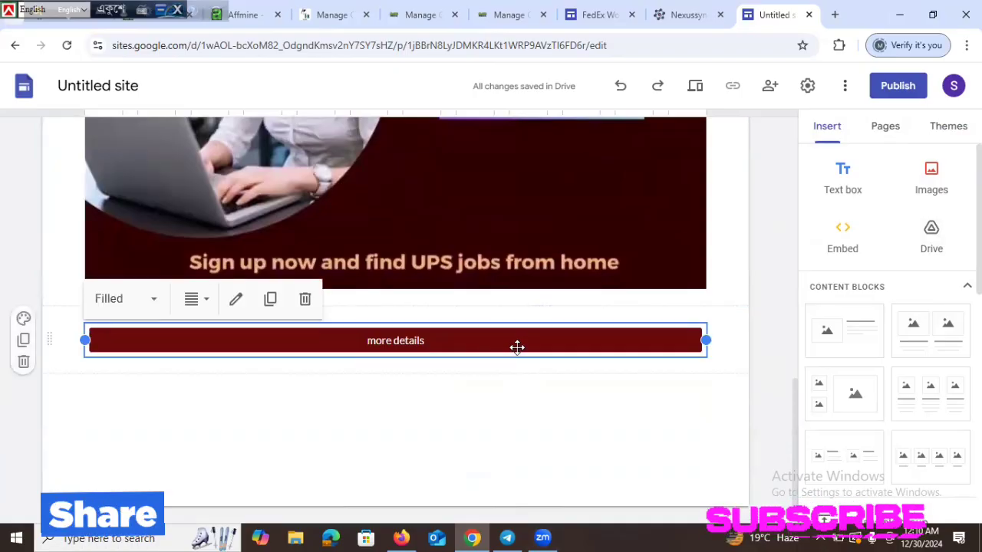
{"action": "left_click", "coordinate": [930, 193]}
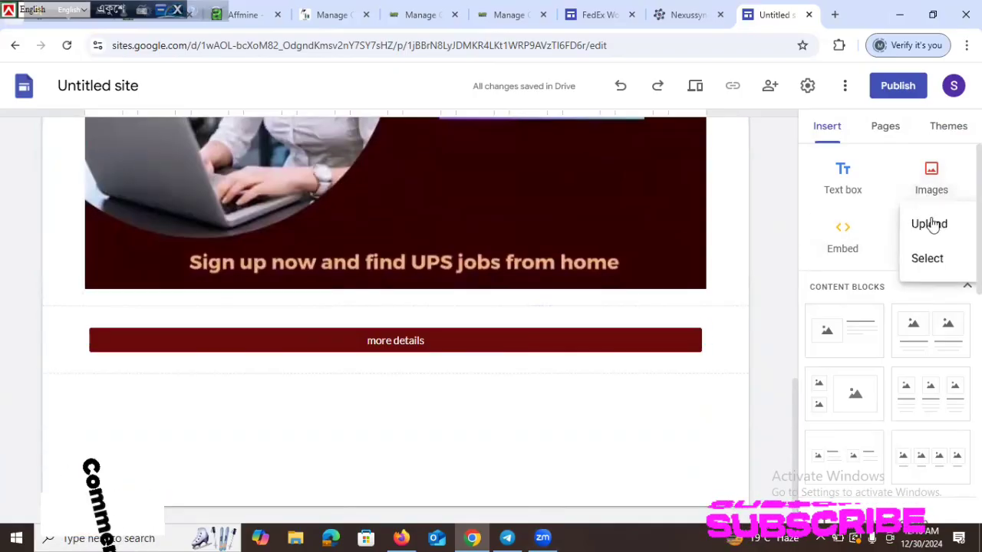
{"action": "left_click", "coordinate": [936, 228]}
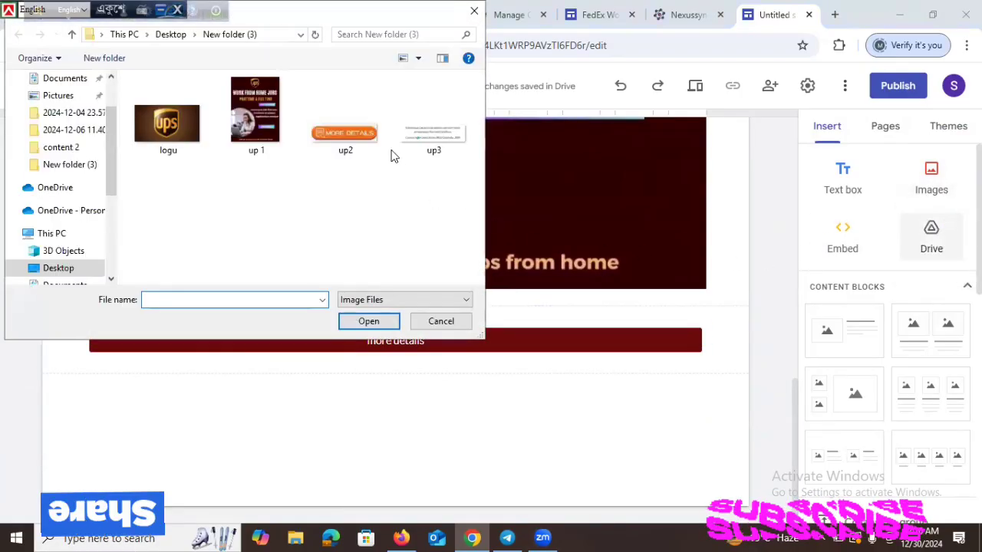
{"action": "left_click", "coordinate": [424, 141]}
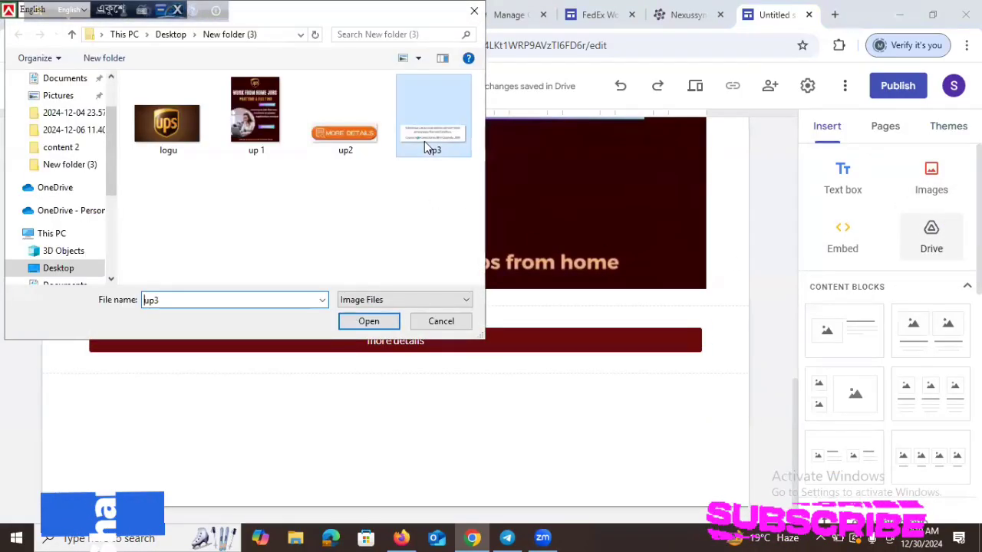
{"action": "left_click", "coordinate": [354, 323]}
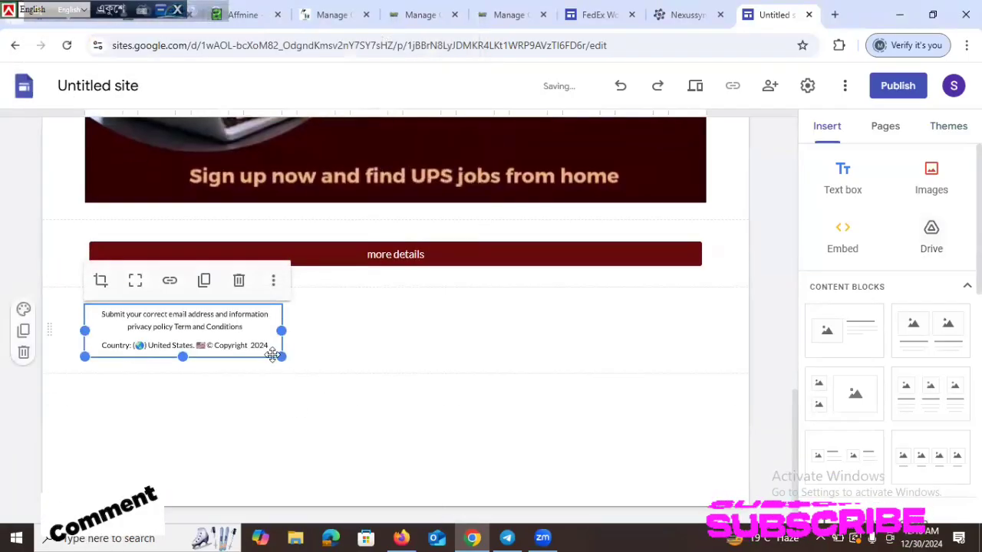
{"action": "left_click_drag", "start_coordinate": [280, 357], "coordinate": [707, 424]}
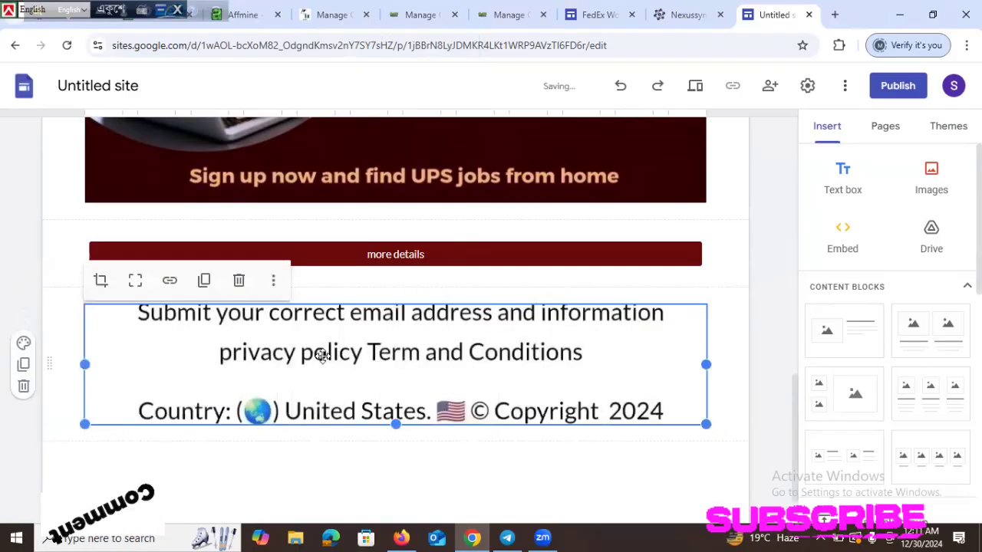
Step: Link the privacy policy and copyright image to the copied offer tracking link and uncrop it
{"action": "left_click", "coordinate": [171, 282]}
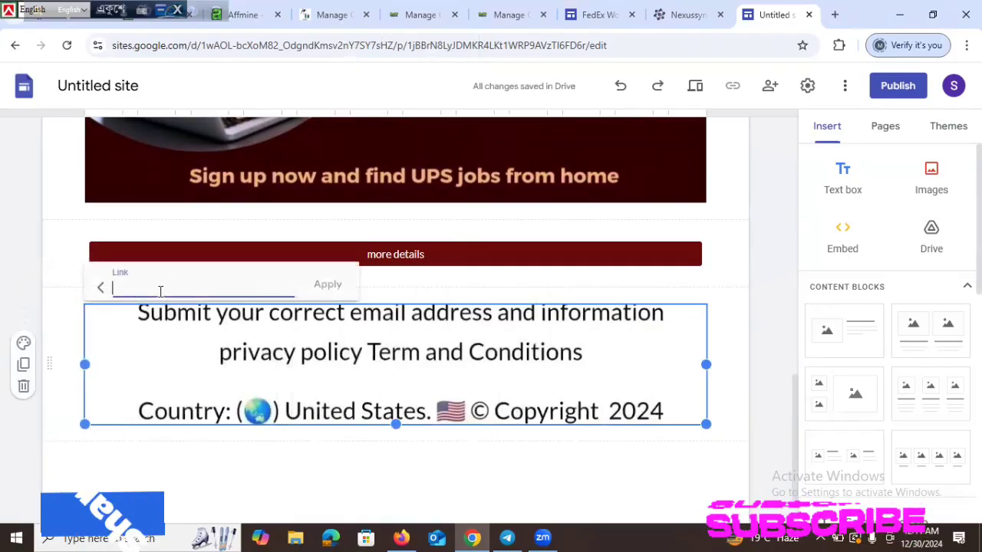
{"action": "right_click", "coordinate": [161, 291]}
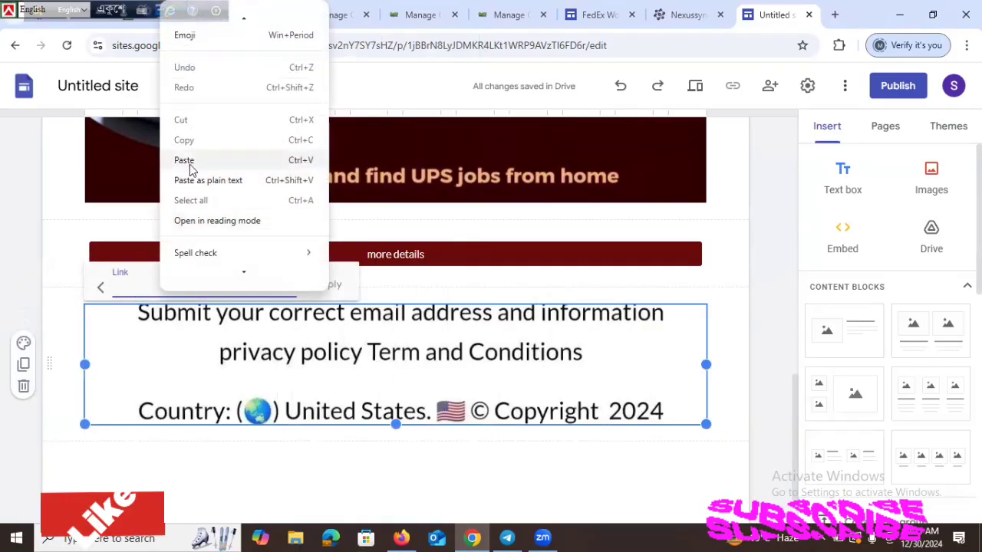
{"action": "left_click", "coordinate": [190, 161]}
{"action": "left_click", "coordinate": [328, 285]}
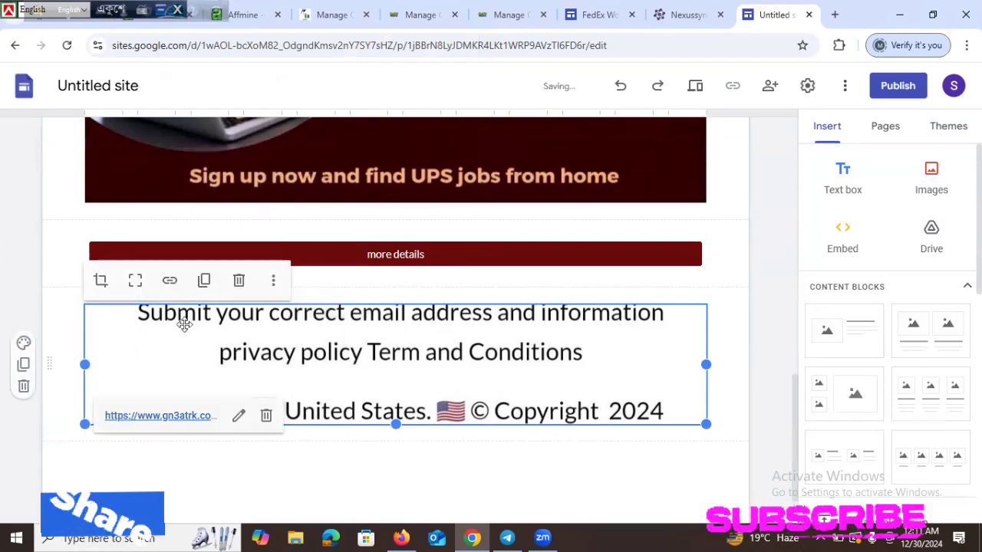
{"action": "left_click", "coordinate": [129, 284]}
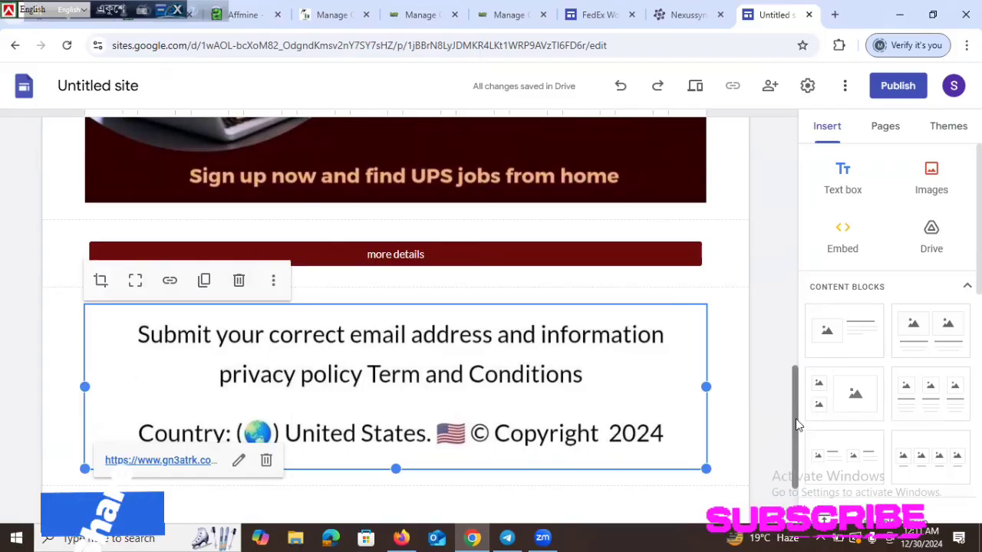
Step: Upload the logu image as the site's logo
{"action": "left_click_drag", "start_coordinate": [795, 419], "coordinate": [812, 165]}
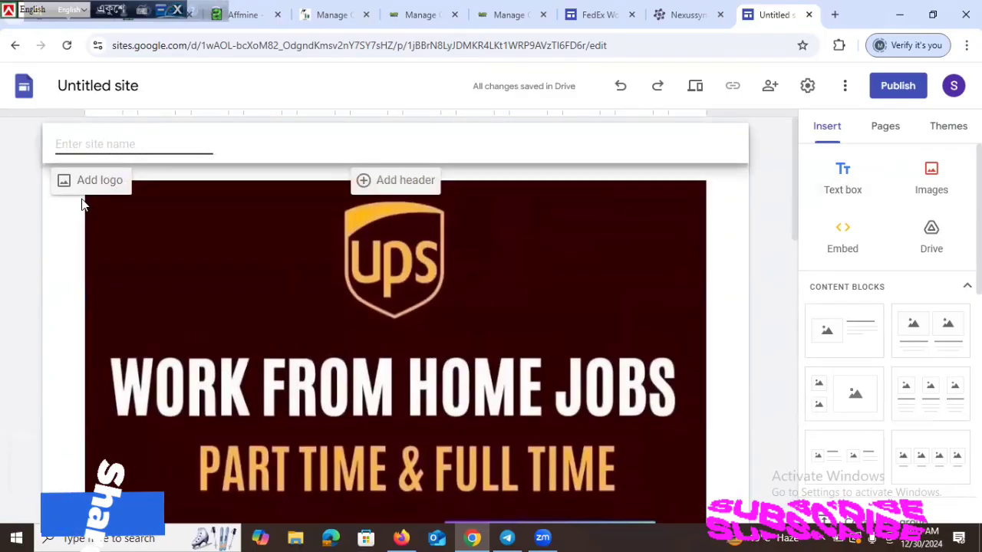
{"action": "left_click", "coordinate": [91, 187]}
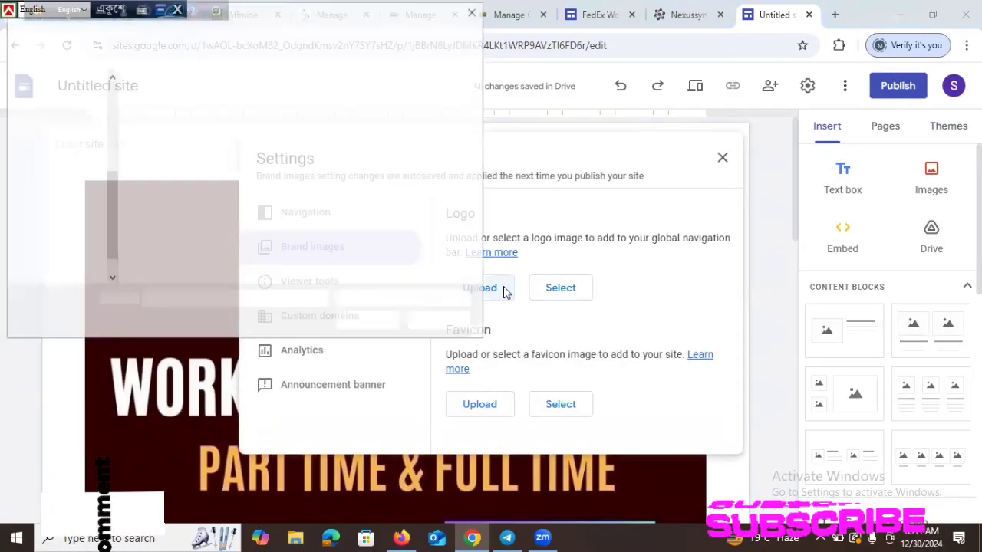
{"action": "left_click", "coordinate": [161, 127]}
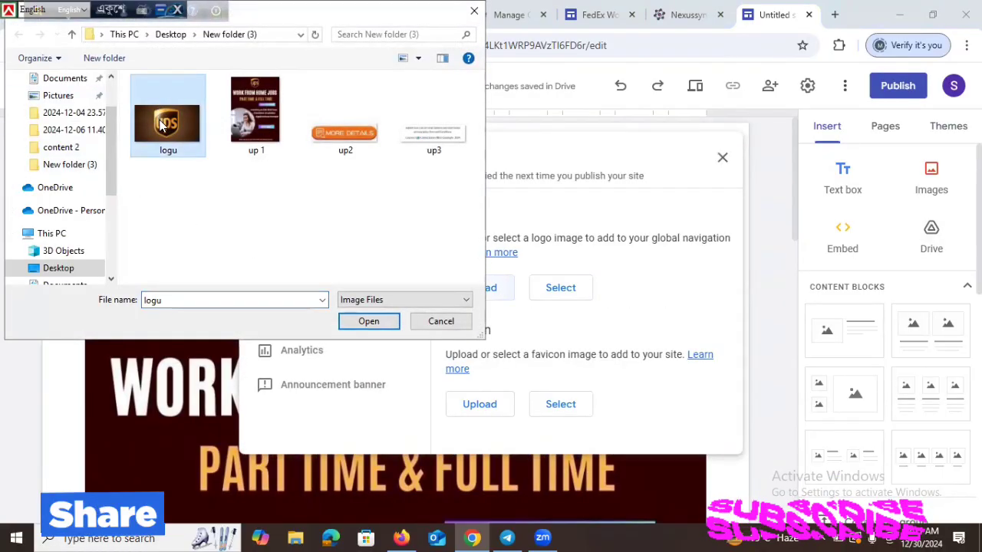
{"action": "left_click", "coordinate": [358, 323]}
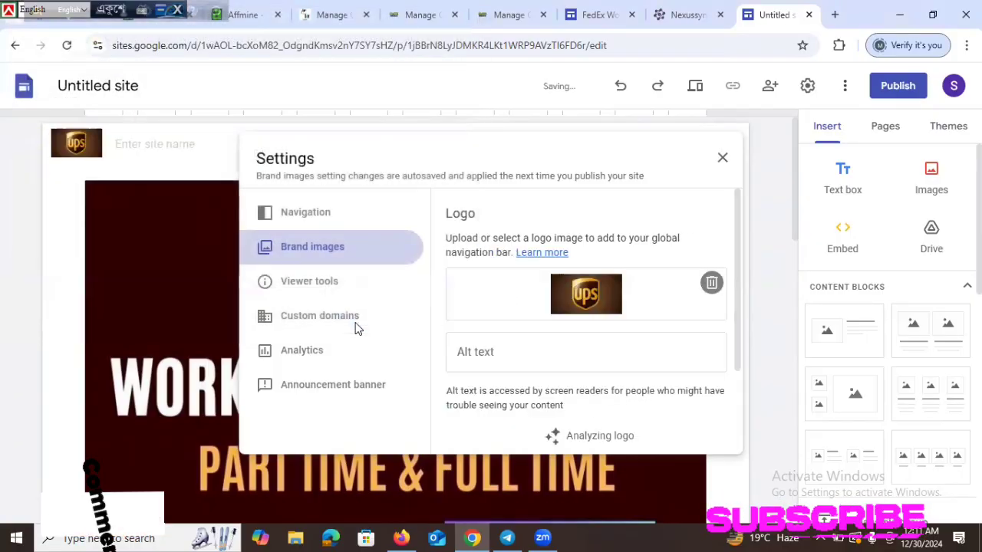
Step: Copy "UPS work from home part time or full timebjobs" from the Telegram channel and paste it as the logo's alt text
{"action": "left_click", "coordinate": [590, 352]}
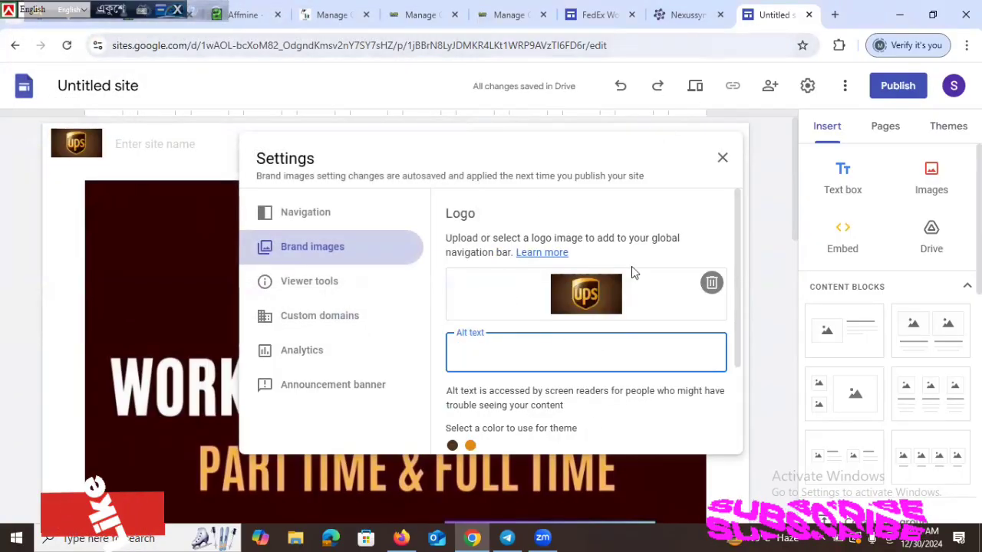
{"action": "left_click", "coordinate": [507, 537]}
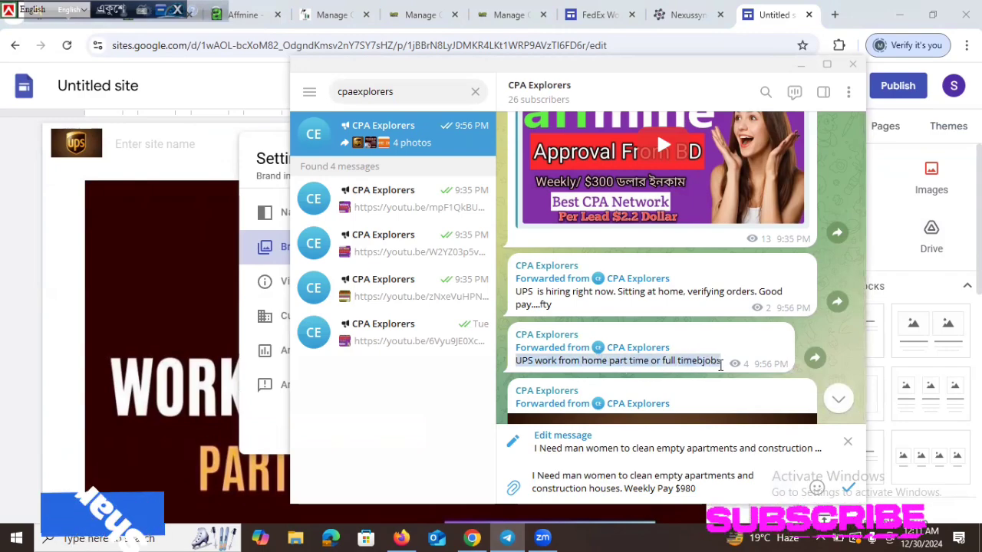
{"action": "right_click", "coordinate": [707, 363]}
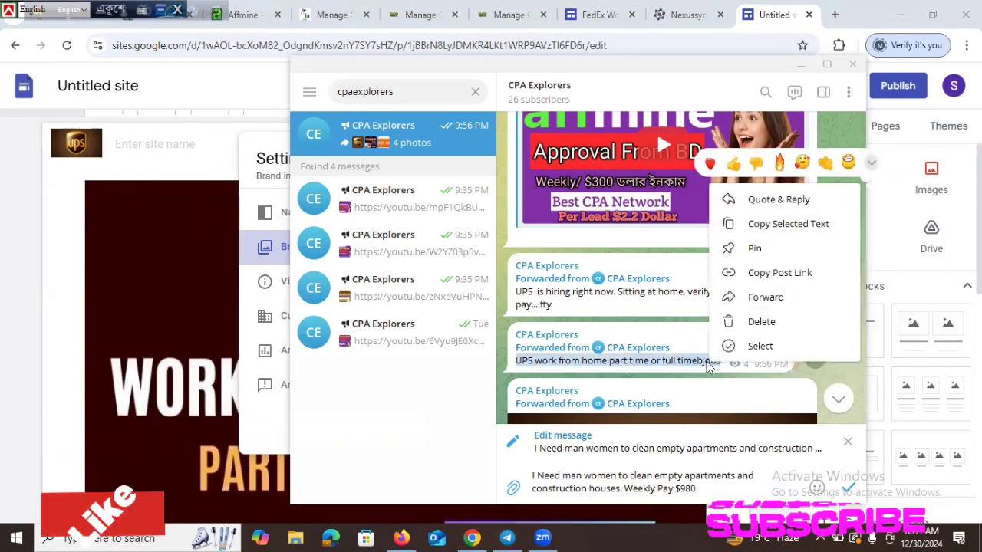
{"action": "left_click", "coordinate": [769, 233]}
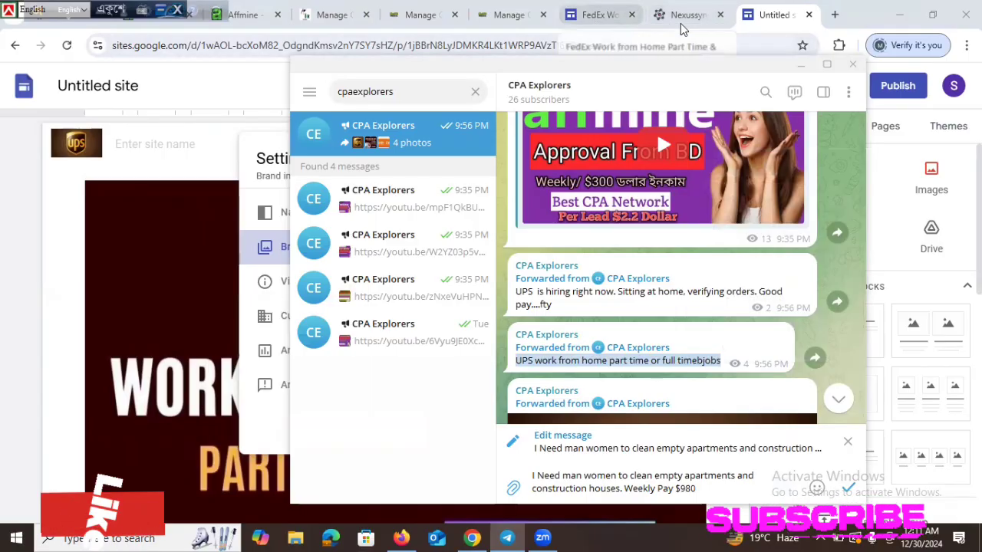
{"action": "left_click", "coordinate": [770, 15]}
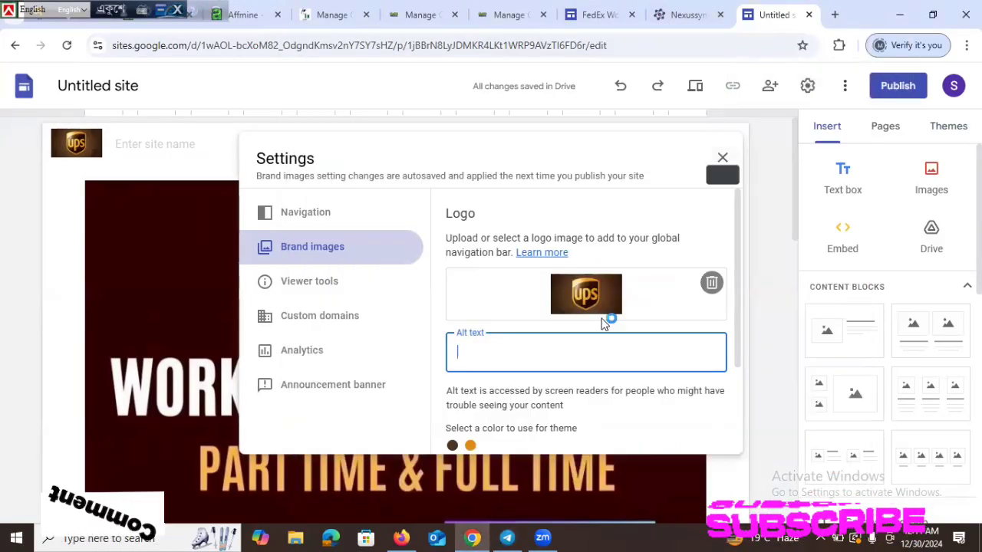
{"action": "right_click", "coordinate": [524, 340]}
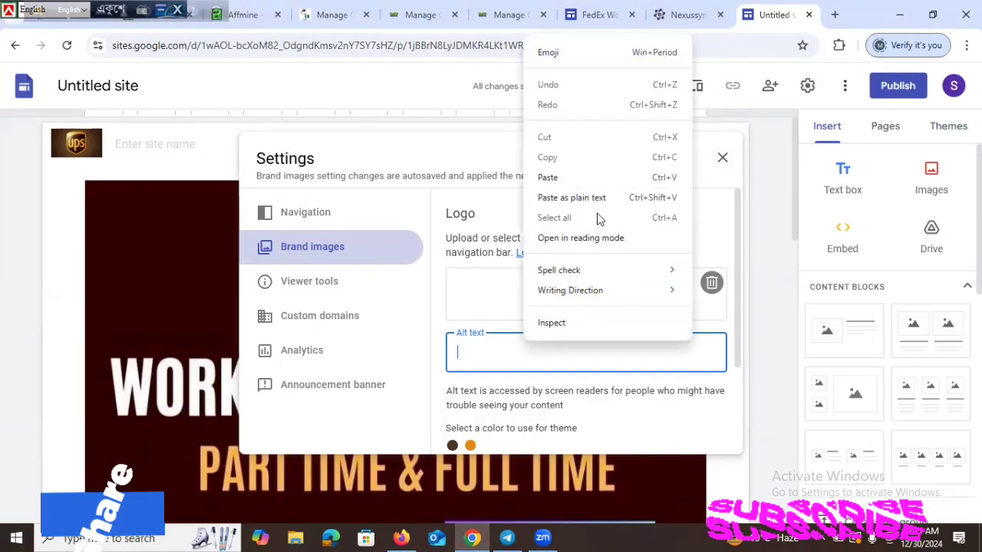
{"action": "left_click", "coordinate": [564, 179]}
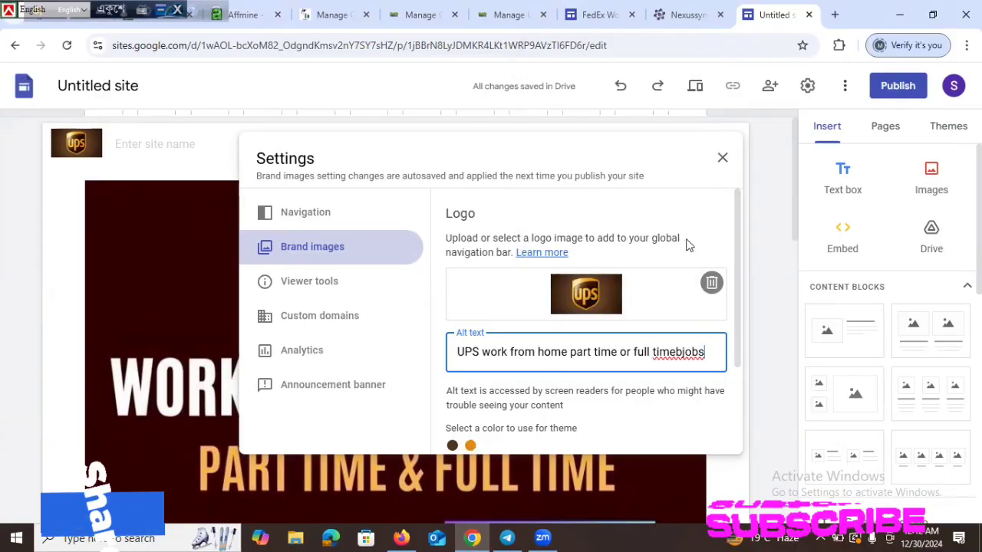
Step: Set the site name to the copied text "UPS work from home part time or full timebjobs"
{"action": "left_click", "coordinate": [142, 164]}
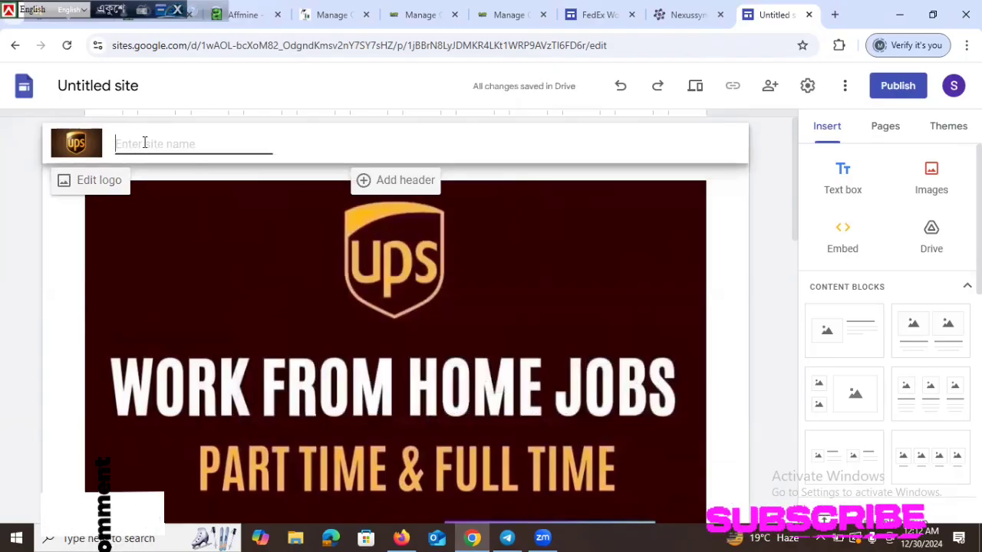
{"action": "right_click", "coordinate": [143, 143]}
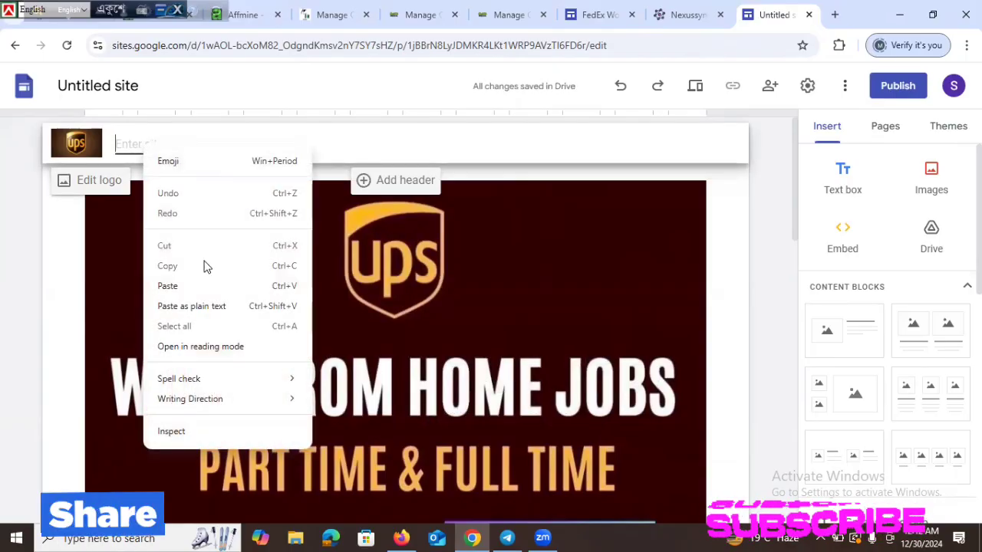
{"action": "left_click", "coordinate": [167, 287]}
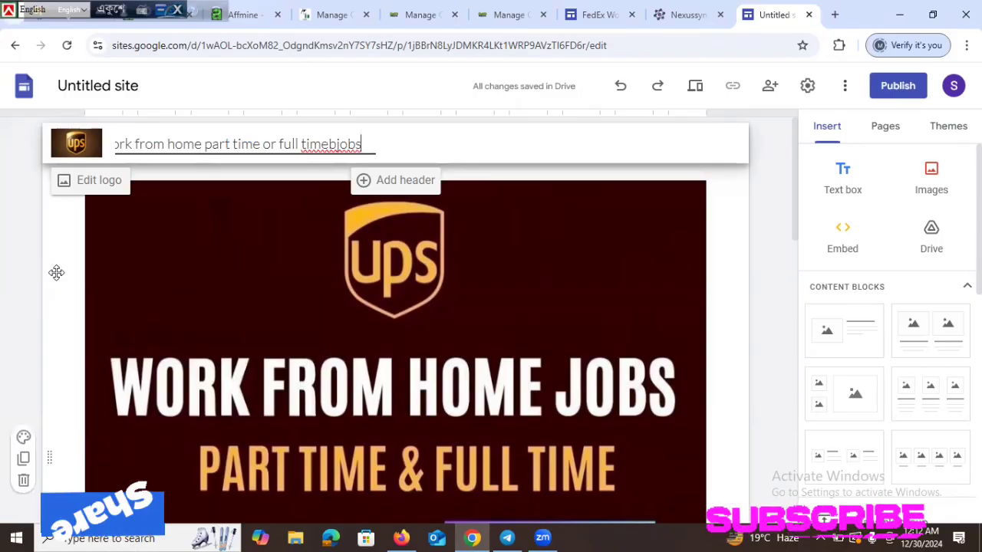
{"action": "left_click", "coordinate": [727, 216]}
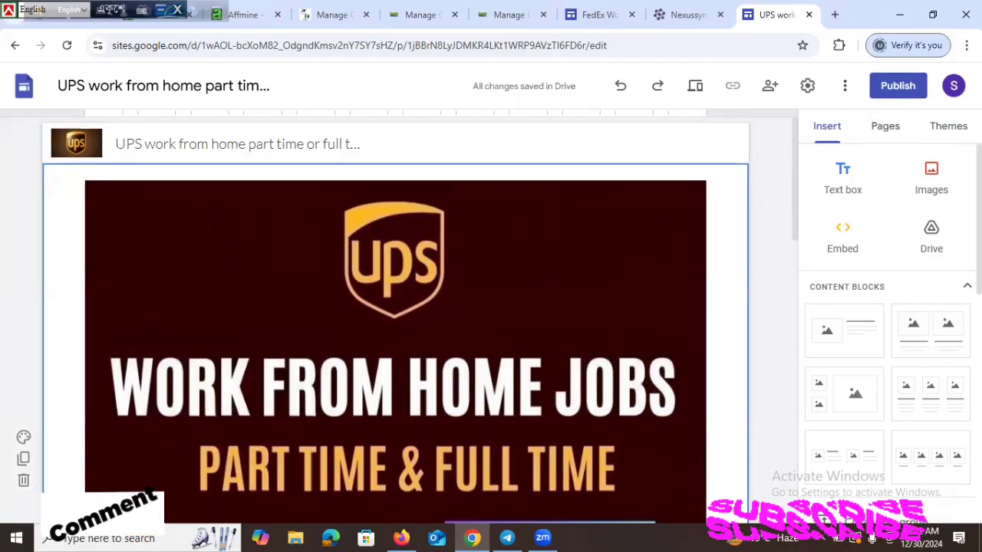
{"action": "scroll", "coordinate": [890, 345], "scroll_direction": "down", "scroll_amount": 5}
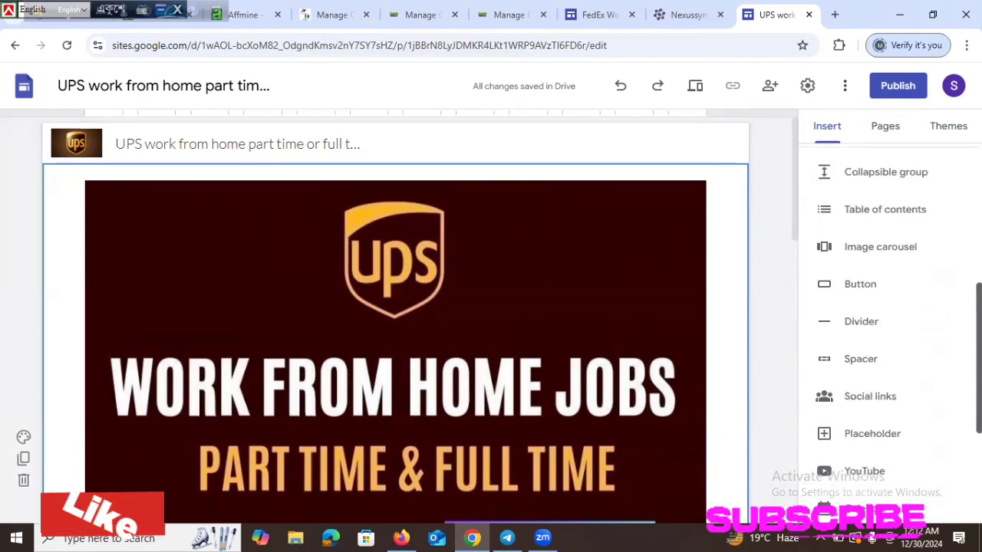
Step: Preview the site in the large-screen view and check the whole page from the banner to the footer
{"action": "scroll", "coordinate": [890, 345], "scroll_direction": "up", "scroll_amount": 5}
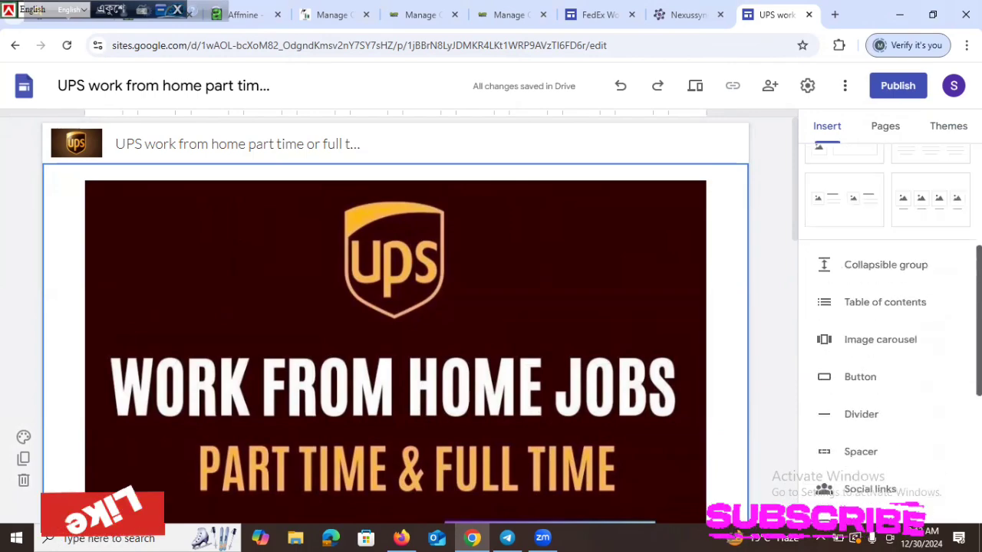
{"action": "left_click", "coordinate": [704, 85]}
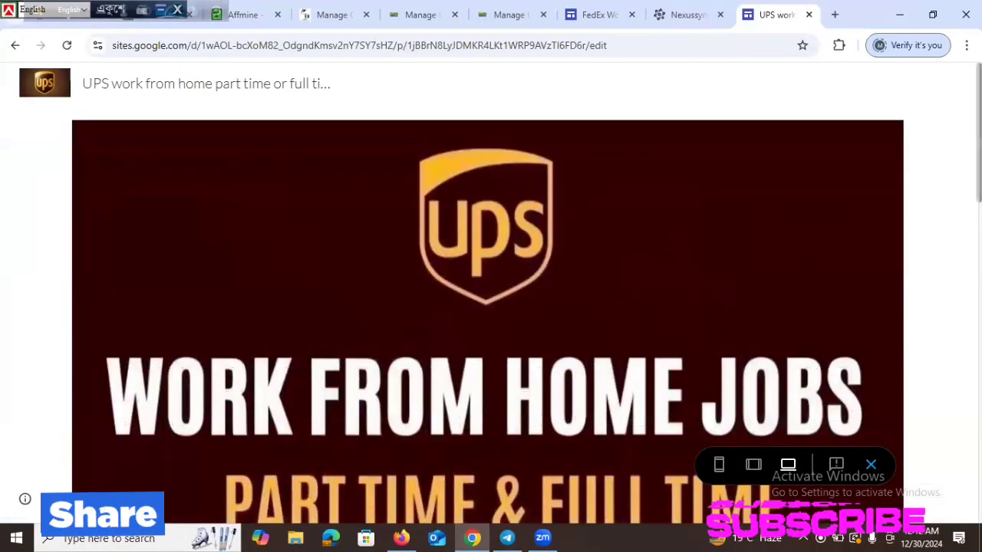
{"action": "scroll", "coordinate": [936, 340], "scroll_direction": "down", "scroll_amount": 10}
{"action": "scroll", "coordinate": [934, 437], "scroll_direction": "down", "scroll_amount": 4}
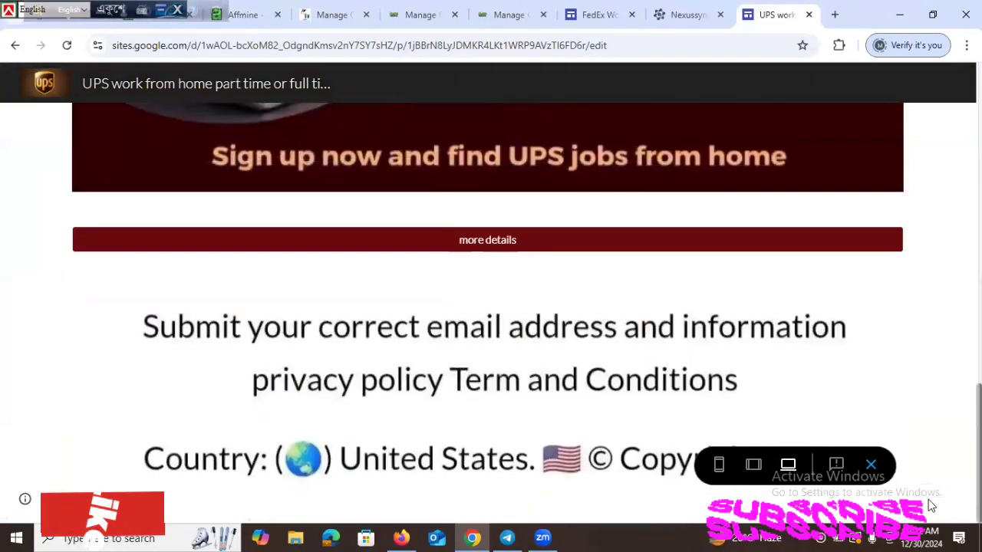
{"action": "scroll", "coordinate": [913, 361], "scroll_direction": "up", "scroll_amount": 5}
{"action": "scroll", "coordinate": [926, 376], "scroll_direction": "down", "scroll_amount": 5}
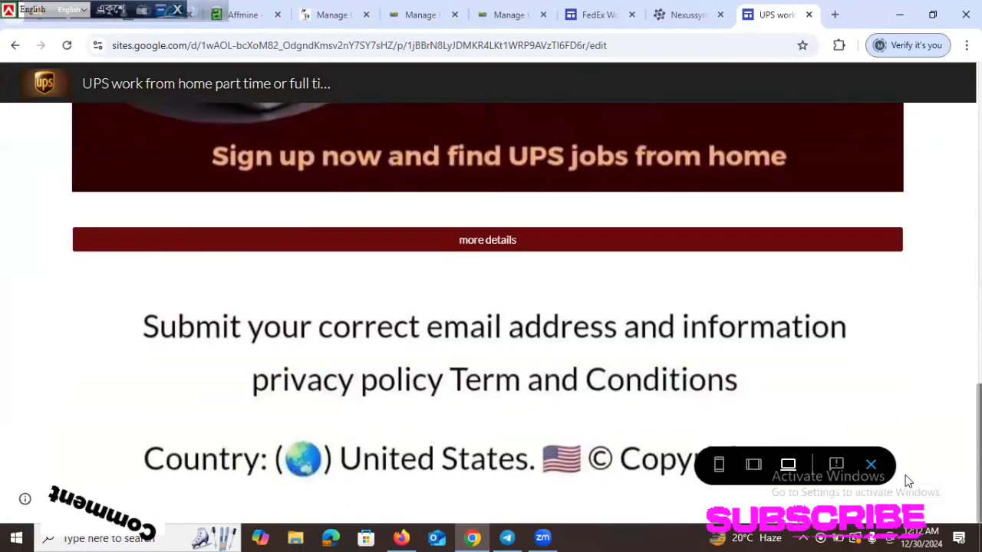
{"action": "scroll", "coordinate": [905, 475], "scroll_direction": "up", "scroll_amount": 7}
{"action": "scroll", "coordinate": [926, 222], "scroll_direction": "up", "scroll_amount": 5}
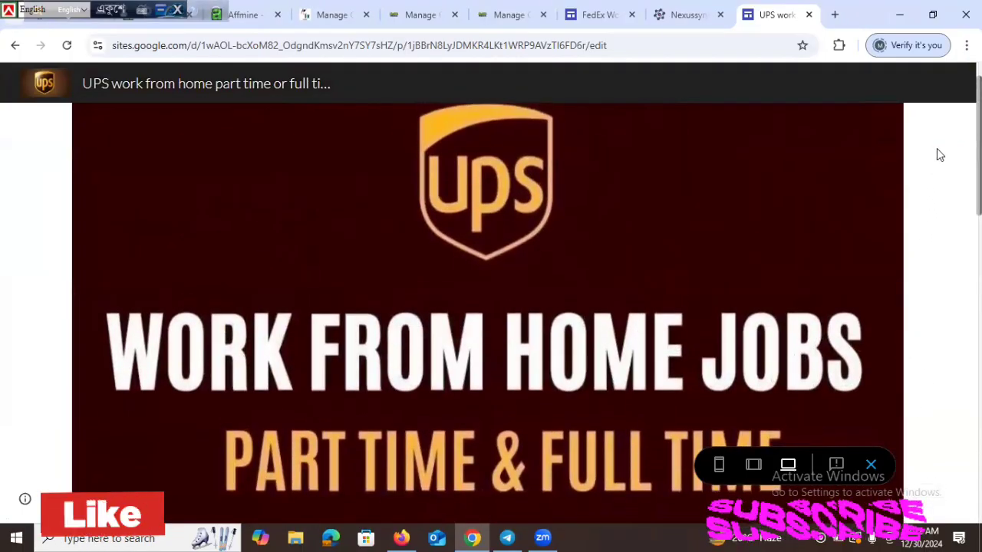
Step: Check the site preview in phone and tablet sizes and return to the editor
{"action": "left_click", "coordinate": [721, 467]}
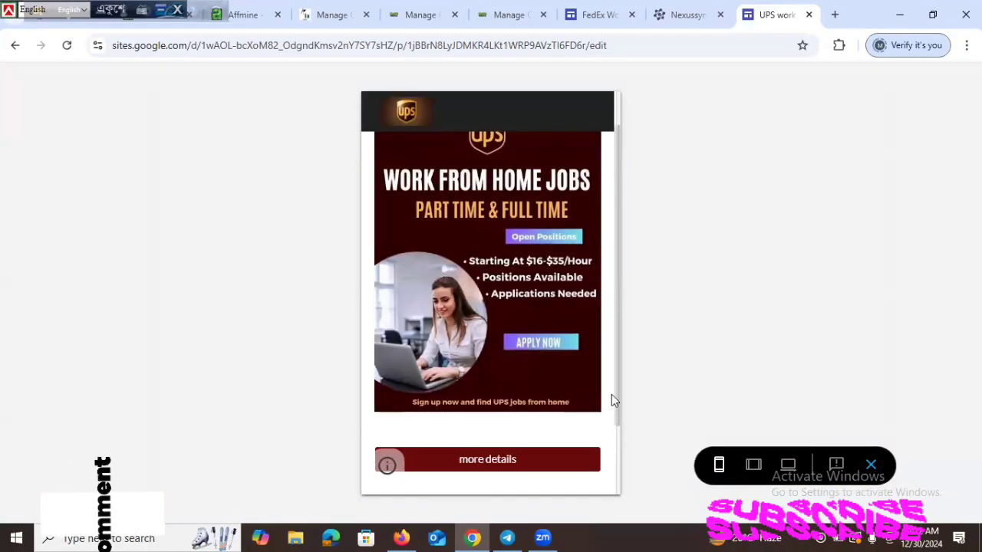
{"action": "scroll", "coordinate": [618, 404], "scroll_direction": "up", "scroll_amount": 2}
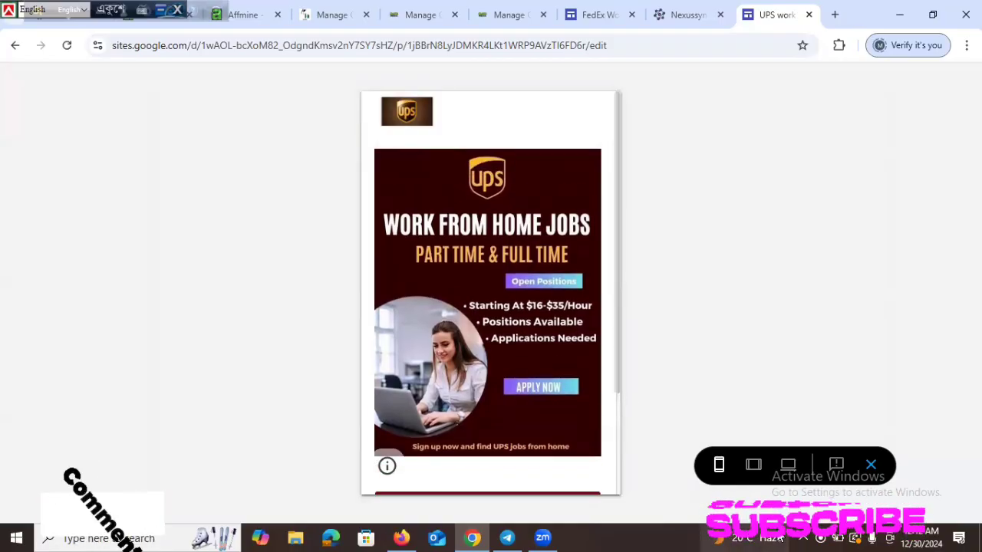
{"action": "left_click", "coordinate": [753, 465]}
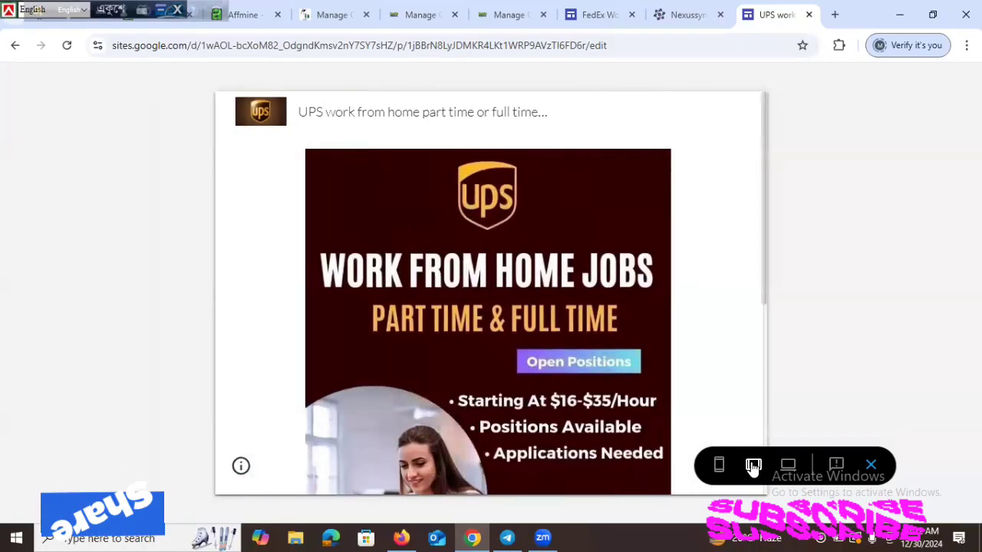
{"action": "left_click", "coordinate": [717, 475]}
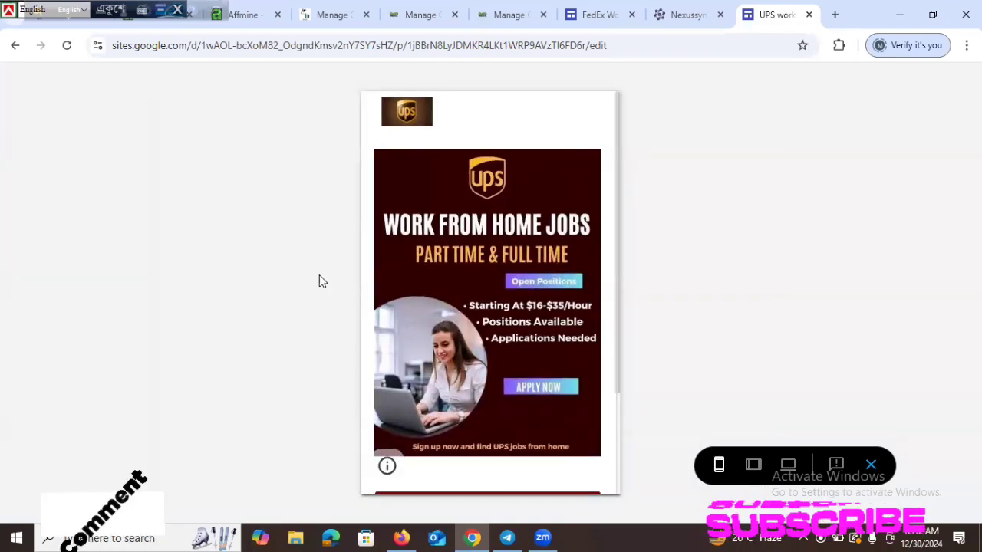
{"action": "left_click", "coordinate": [15, 46]}
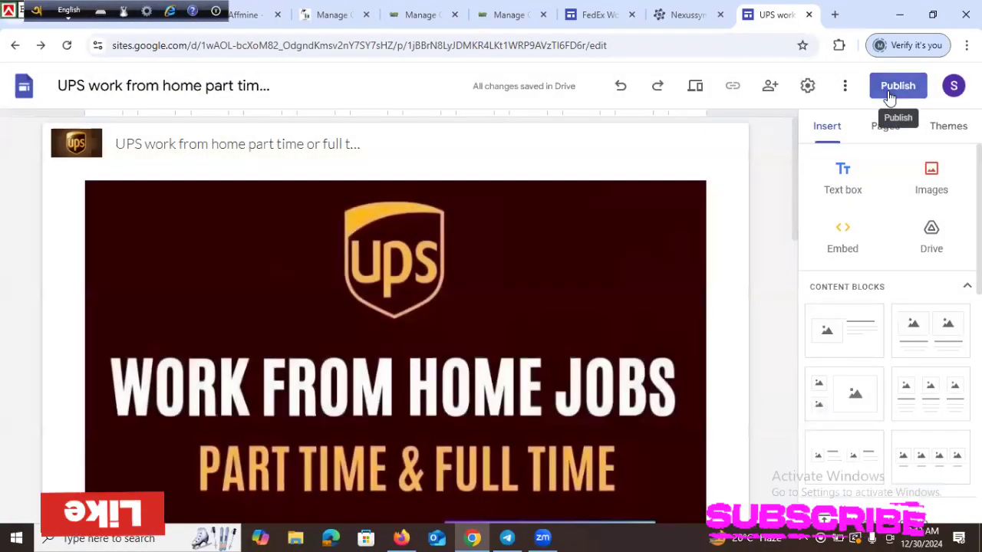
Step: Publish the site to the web with the web address "fjdsfhdjafsfbdjhdfhkfhabcjbczx"
{"action": "left_click", "coordinate": [890, 92]}
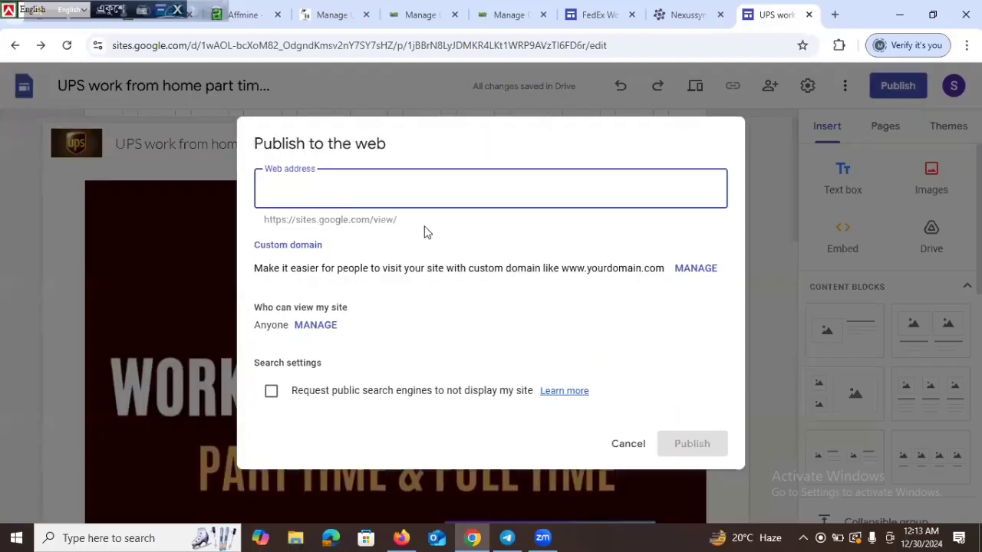
{"action": "type", "text": "fjdsfh"}
{"action": "type", "text": "dk"}
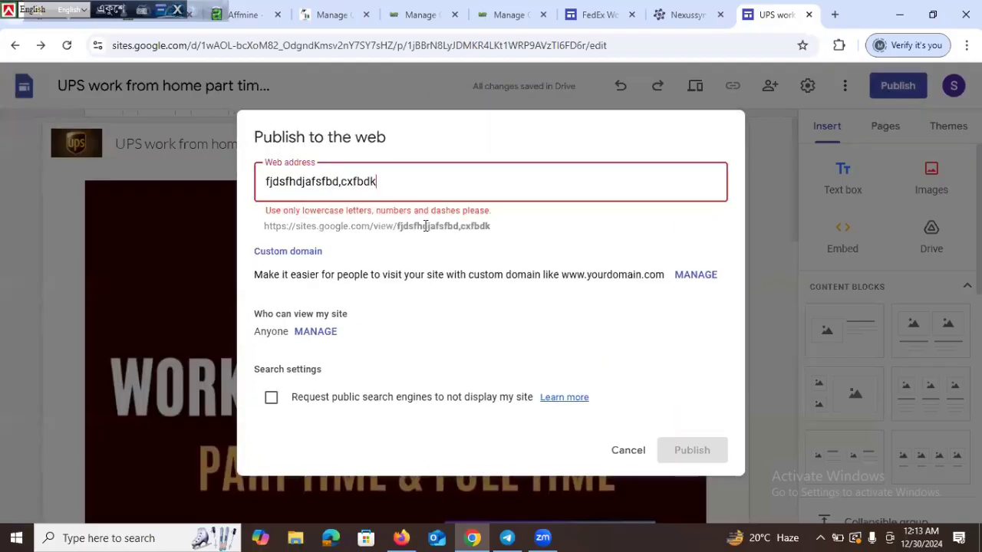
{"action": "key", "text": "BackSpace"}
{"action": "key", "text": "BackSpace"}
{"action": "key", "text": "BackSpace"}
{"action": "key", "text": "BackSpace"}
{"action": "key", "text": "BackSpace"}
{"action": "key", "text": "BackSpace"}
{"action": "key", "text": "BackSpace"}
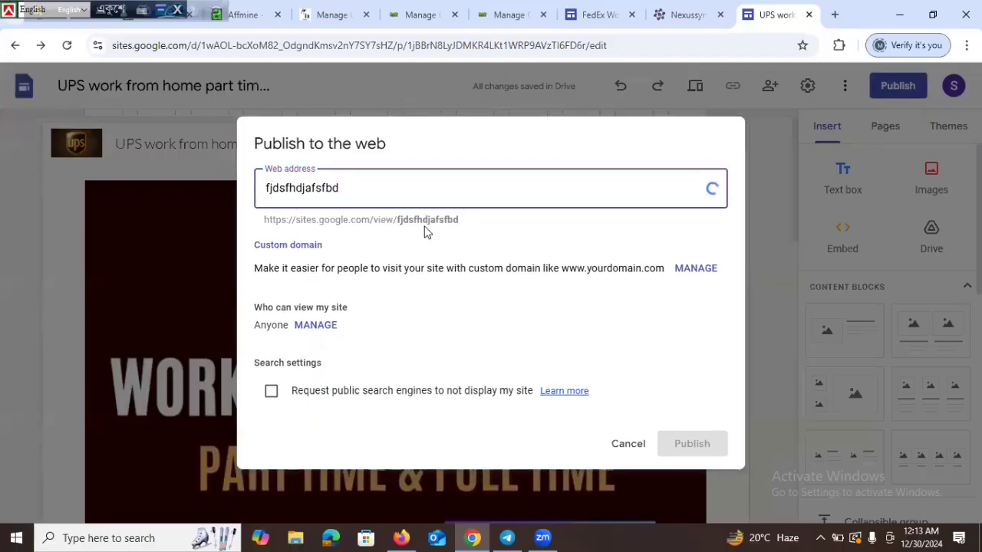
{"action": "type", "text": "jhdfhkfhabcjbczxb"}
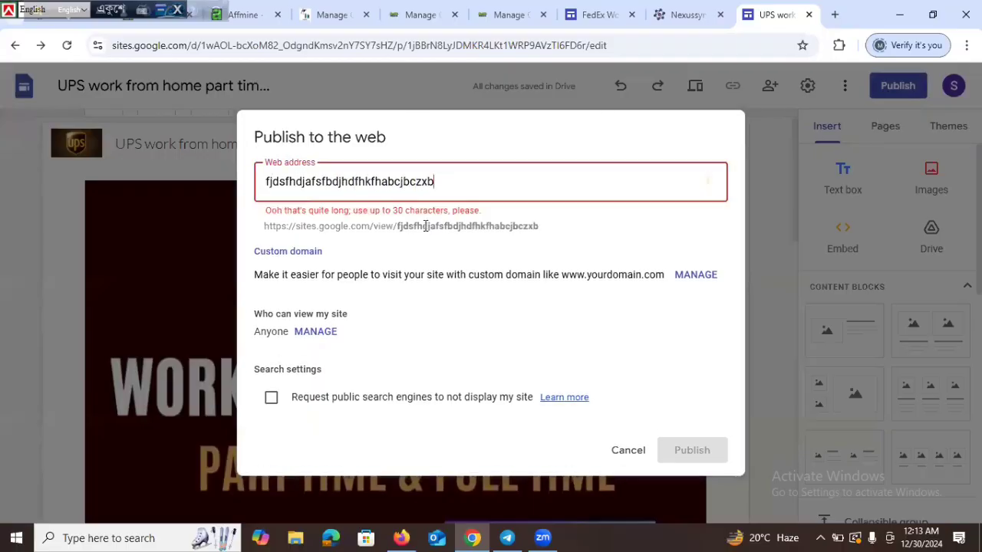
{"action": "key", "text": "BackSpace"}
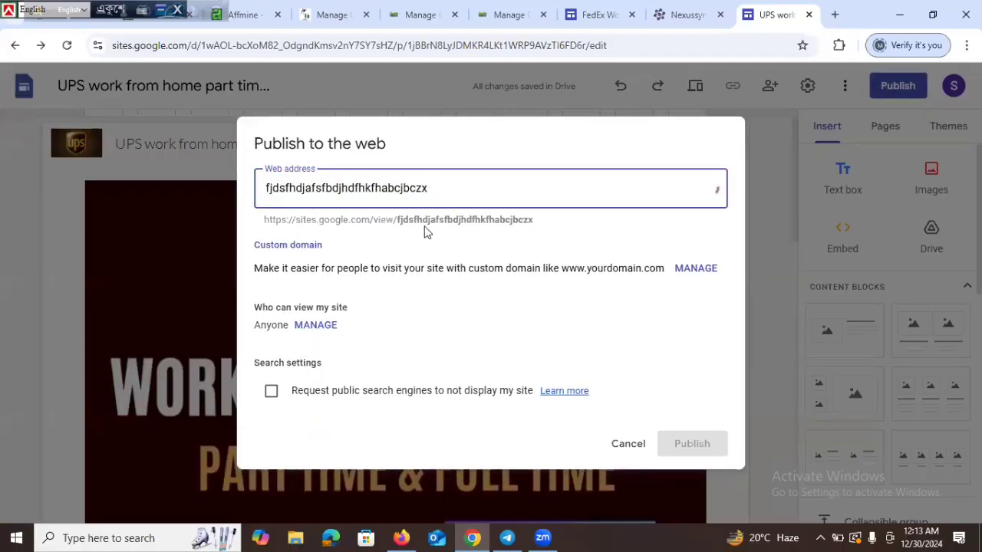
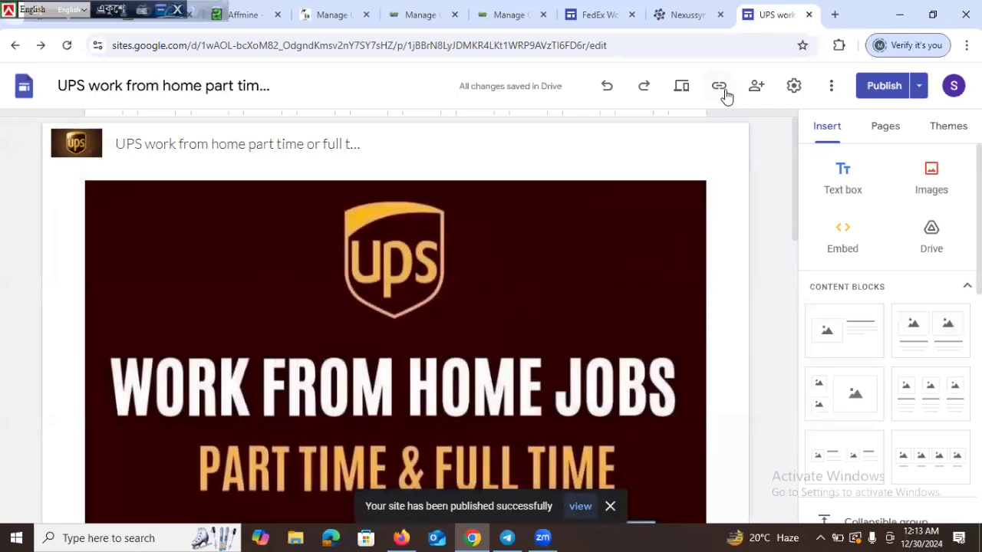
Step: Copy the published site link and take a brief look at the CPA Explorers channel in Telegram
{"action": "left_click", "coordinate": [721, 86]}
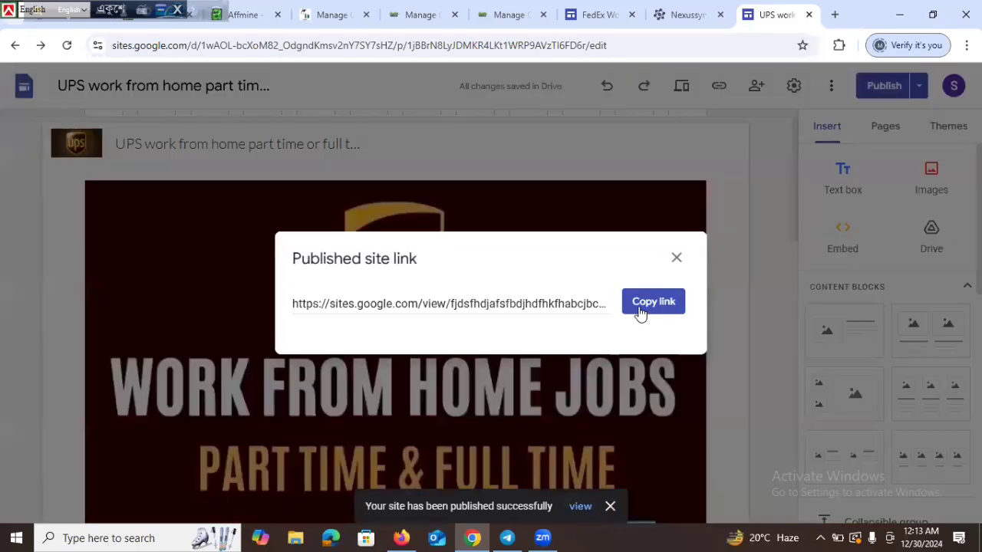
{"action": "left_click", "coordinate": [637, 305]}
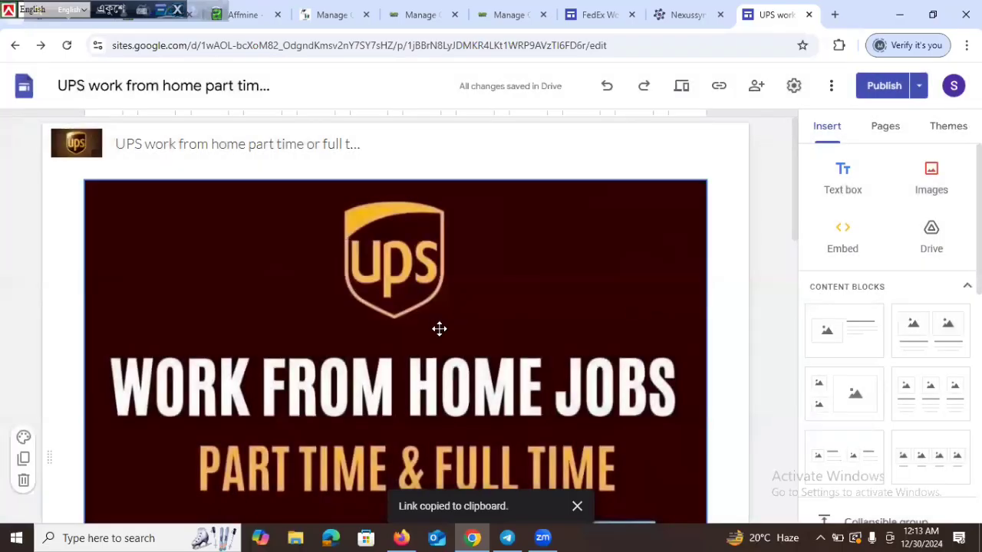
{"action": "left_click", "coordinate": [508, 538]}
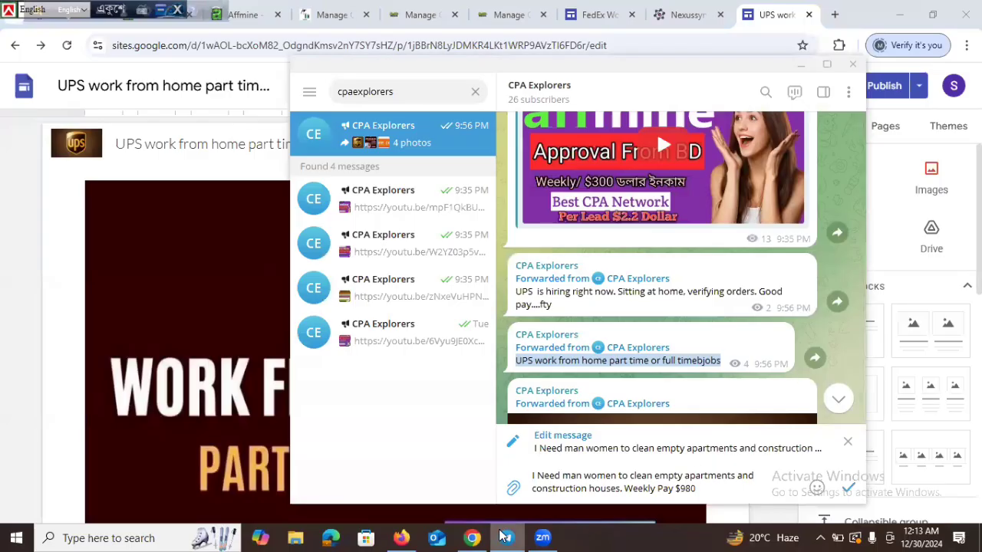
{"action": "left_click", "coordinate": [802, 65]}
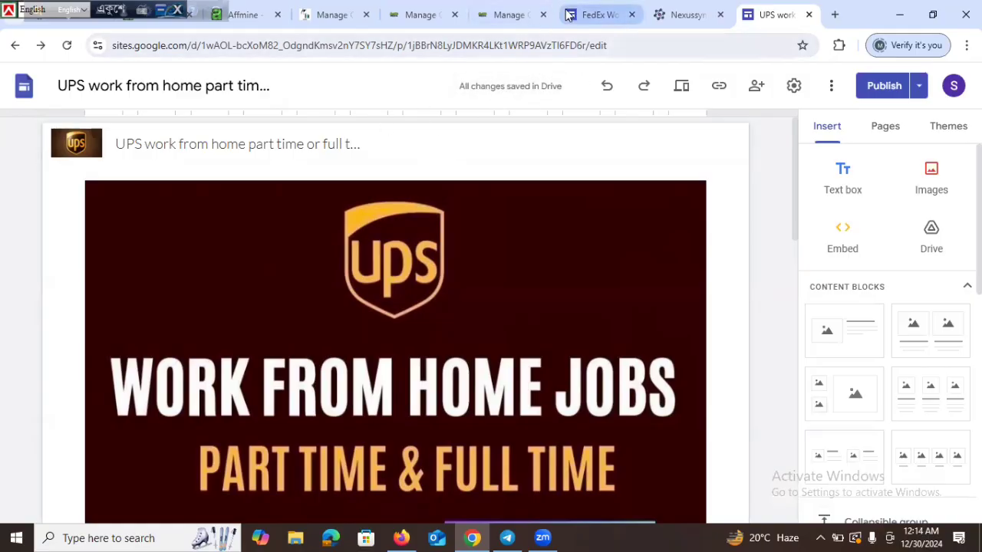
Step: Look over the open Affmine campaign and Manage Offers pages and return to the UPS site editor
{"action": "mouse_move", "coordinate": [512, 20]}
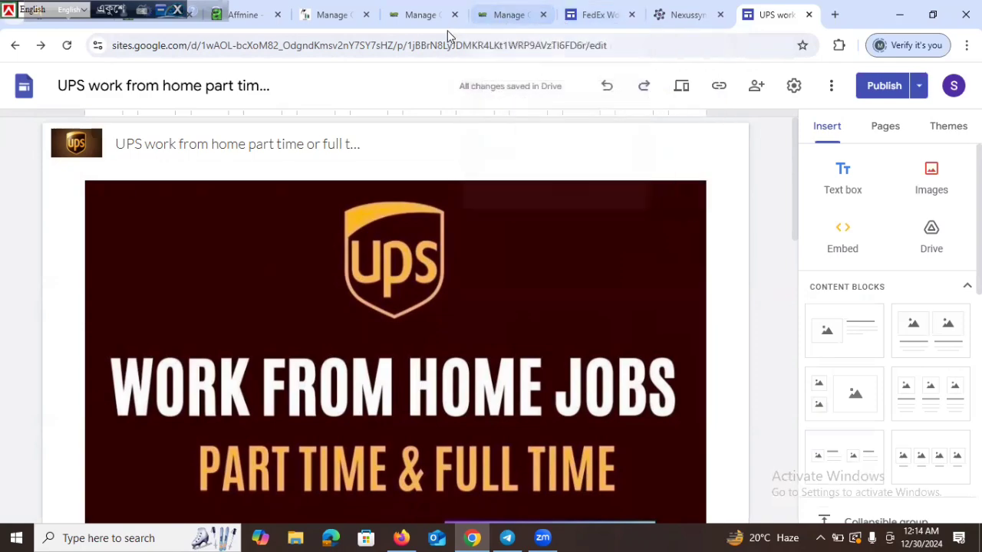
{"action": "left_click", "coordinate": [261, 14]}
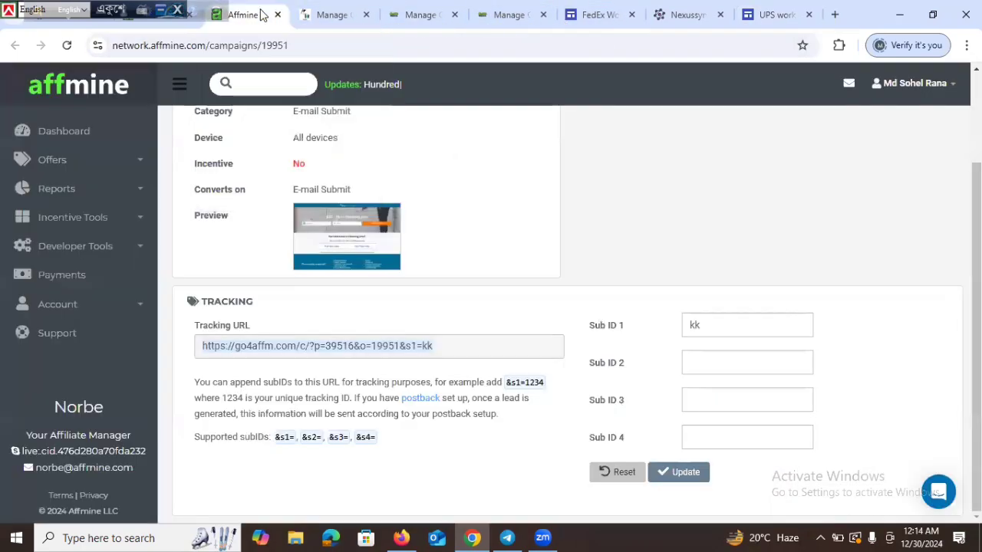
{"action": "left_click", "coordinate": [330, 15]}
{"action": "left_click", "coordinate": [399, 15]}
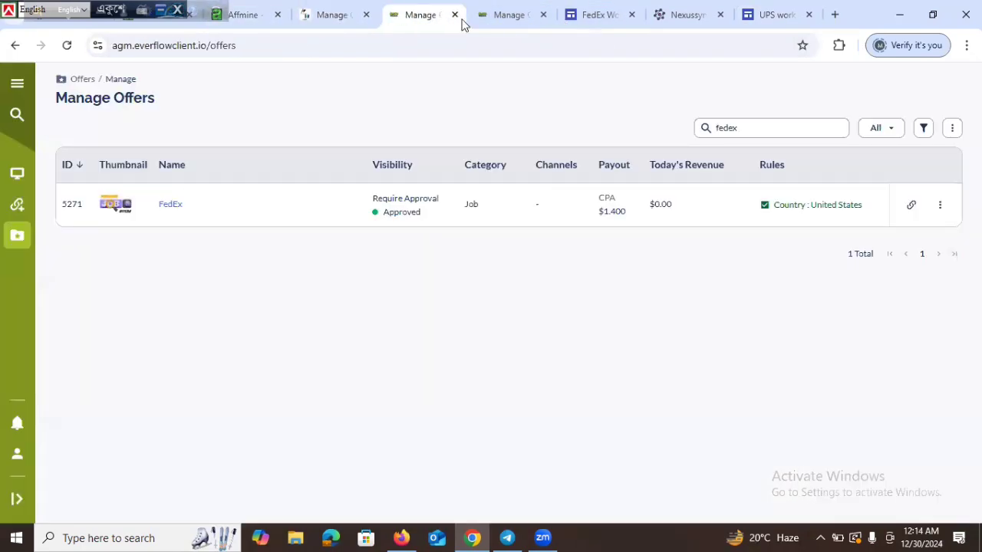
{"action": "left_click", "coordinate": [744, 17]}
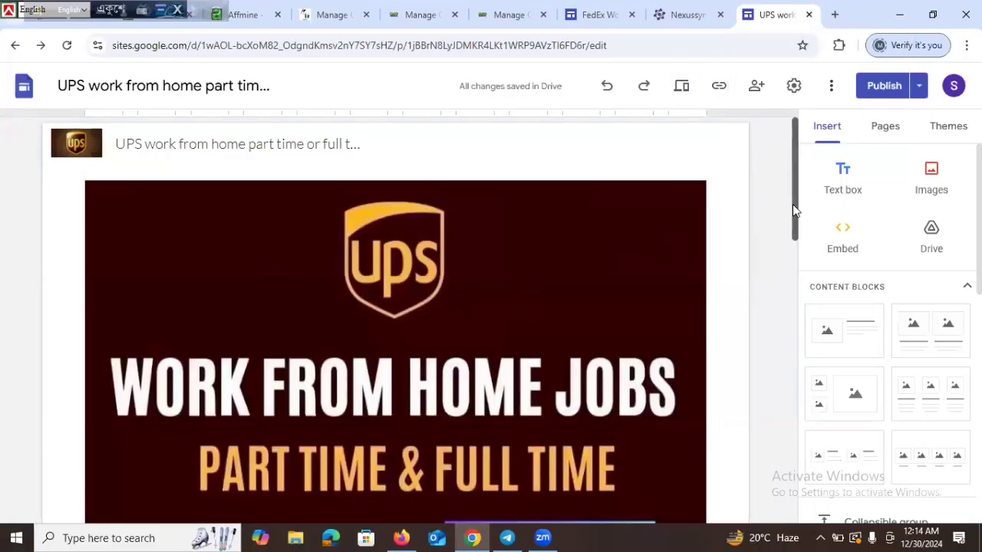
Step: Review the landing page down to its footer and glance at the CPA Explorers channel in Telegram
{"action": "left_click_drag", "start_coordinate": [793, 204], "coordinate": [754, 516]}
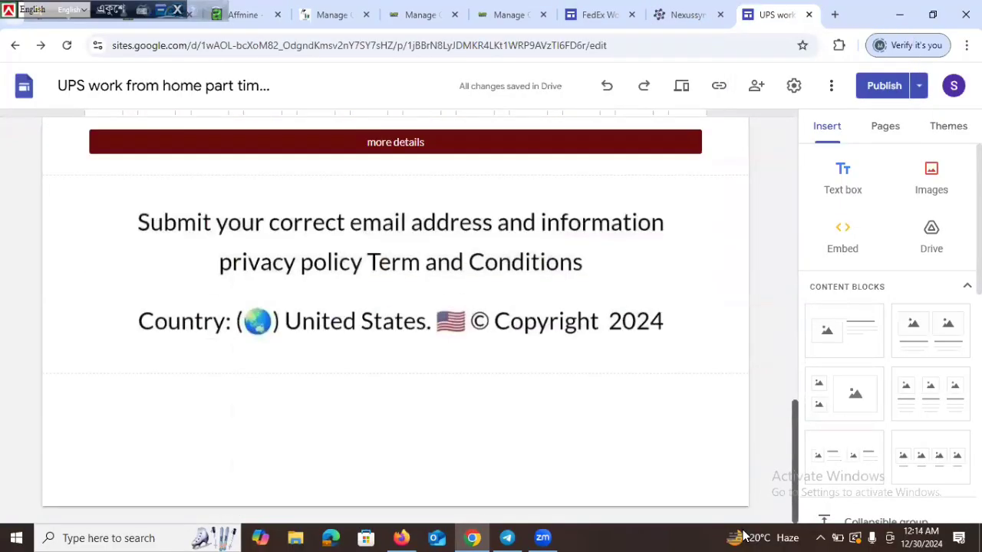
{"action": "scroll", "coordinate": [739, 401], "scroll_direction": "up", "scroll_amount": 8}
{"action": "scroll", "coordinate": [742, 301], "scroll_direction": "up", "scroll_amount": 5}
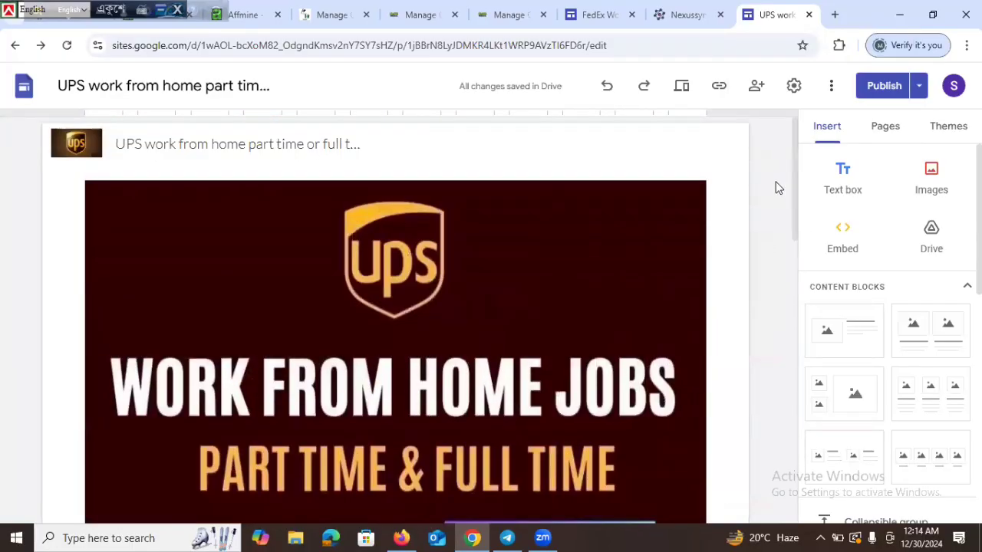
{"action": "left_click", "coordinate": [508, 537]}
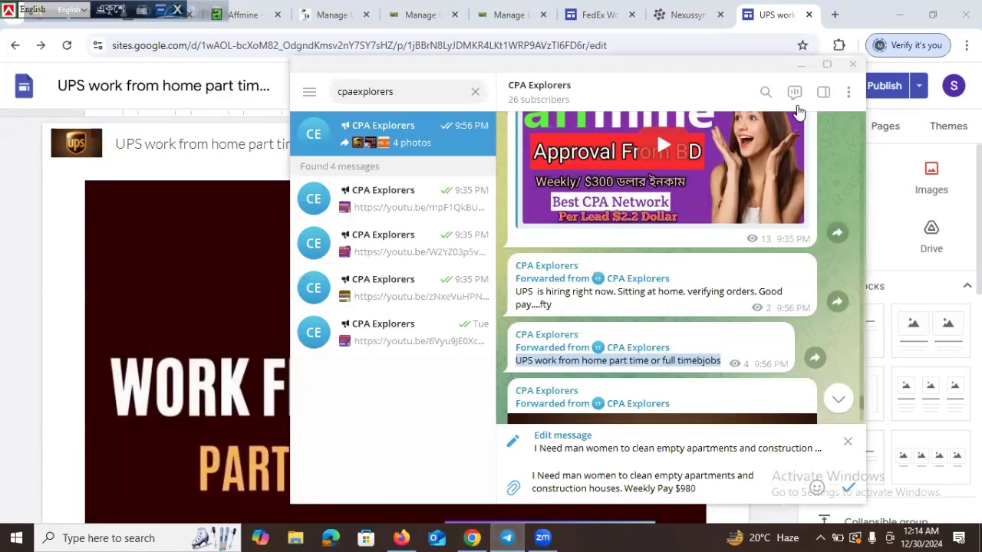
{"action": "left_click", "coordinate": [853, 66]}
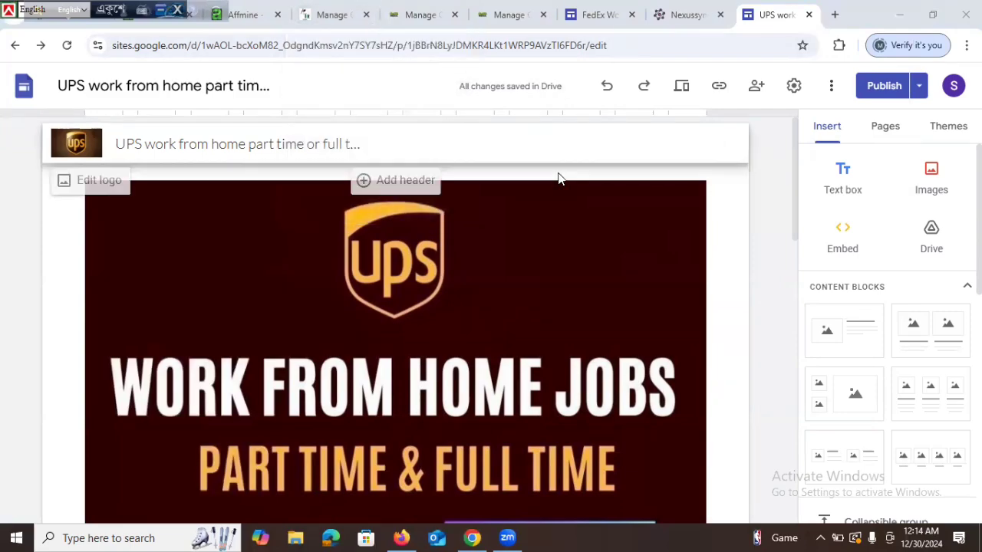
Step: Move the UPS work from home jobs image below the privacy policy and copyright image
{"action": "left_click", "coordinate": [554, 386]}
{"action": "left_click_drag", "start_coordinate": [384, 440], "coordinate": [343, 500]}
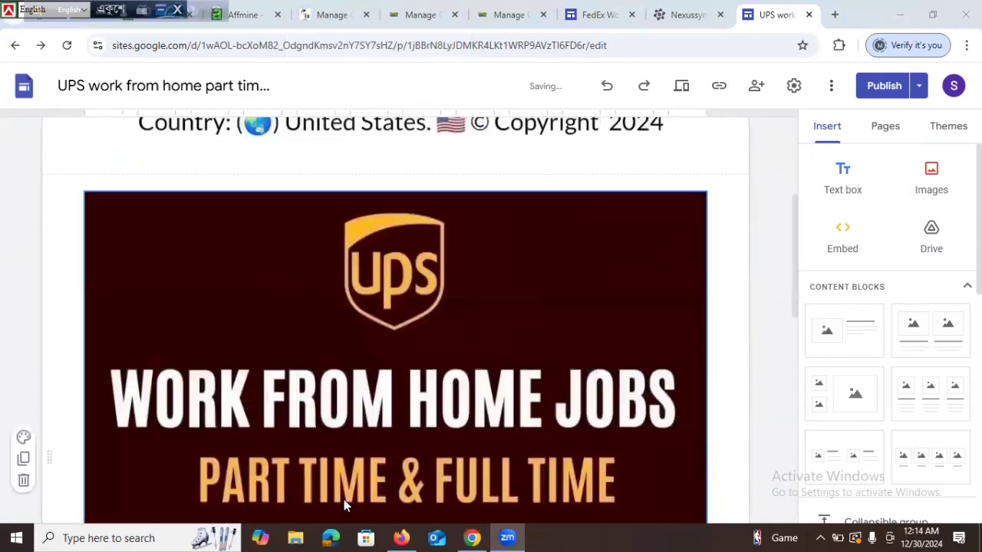